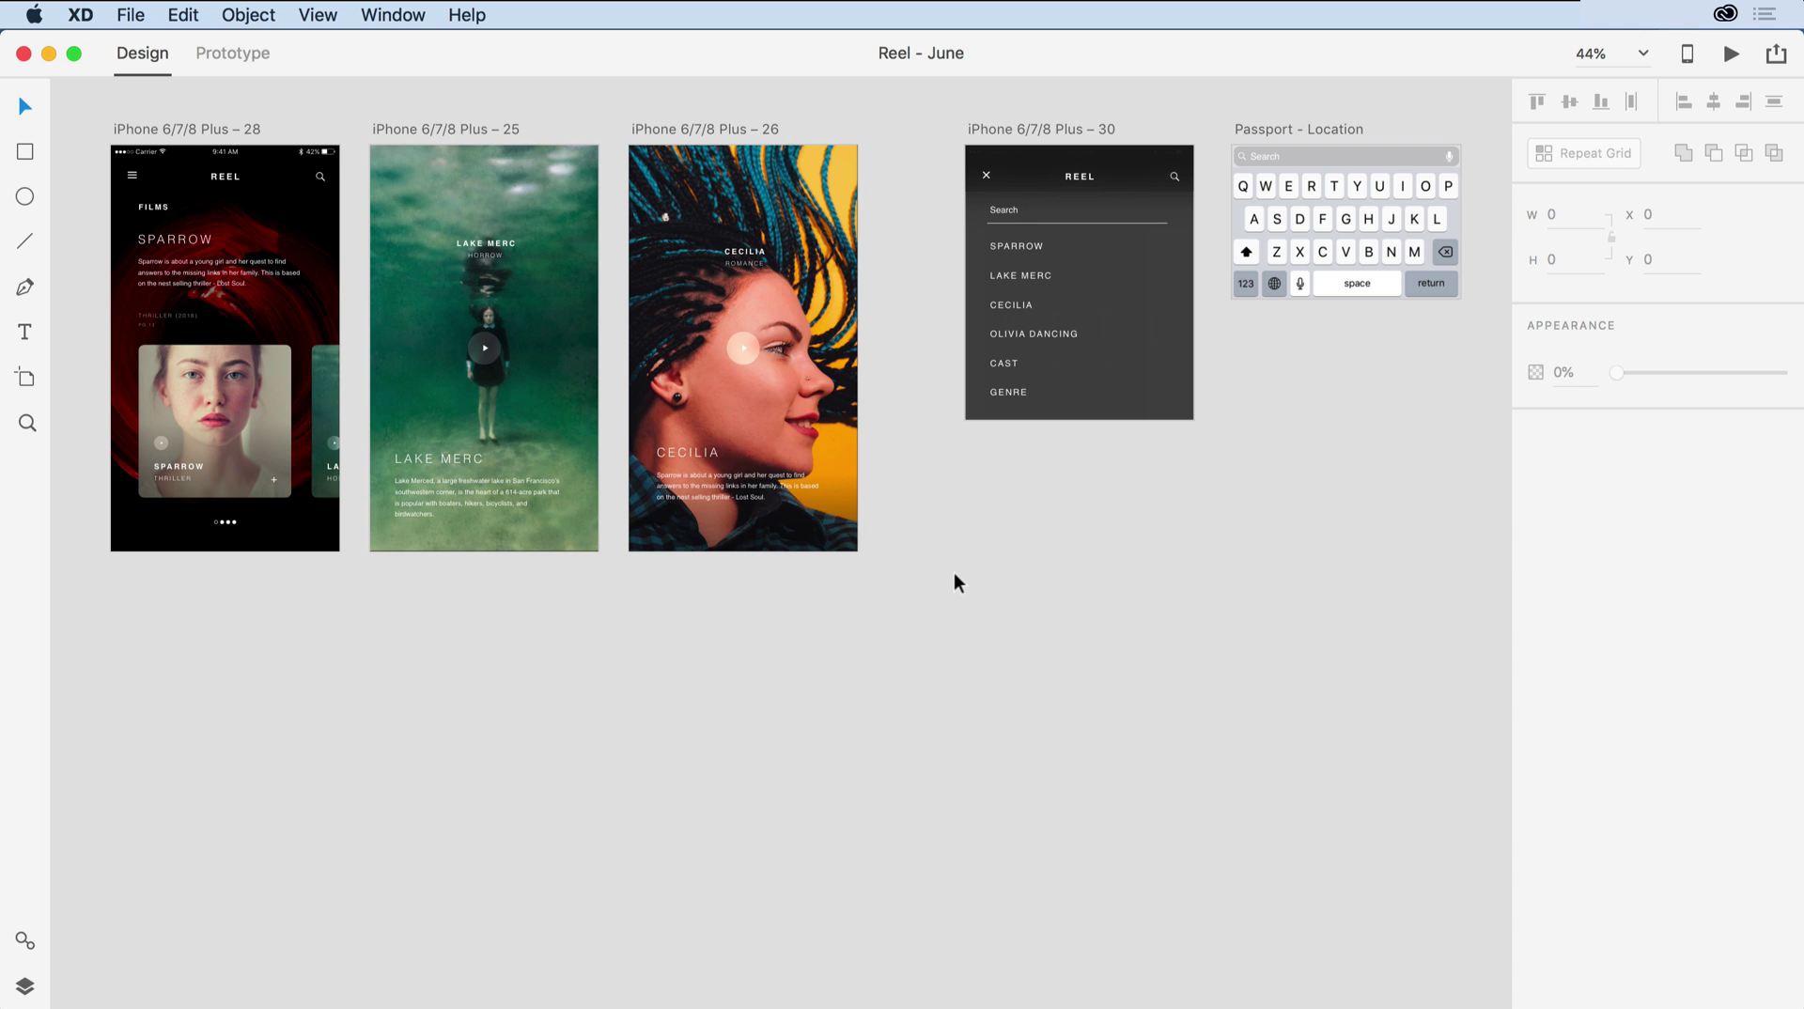
In Prototype mode, wire artboard 28's hamburger icon to menu artboard 30 (Dissolve, Ease Out, 0.4 s)
{"action": "left_click", "coordinate": [237, 54]}
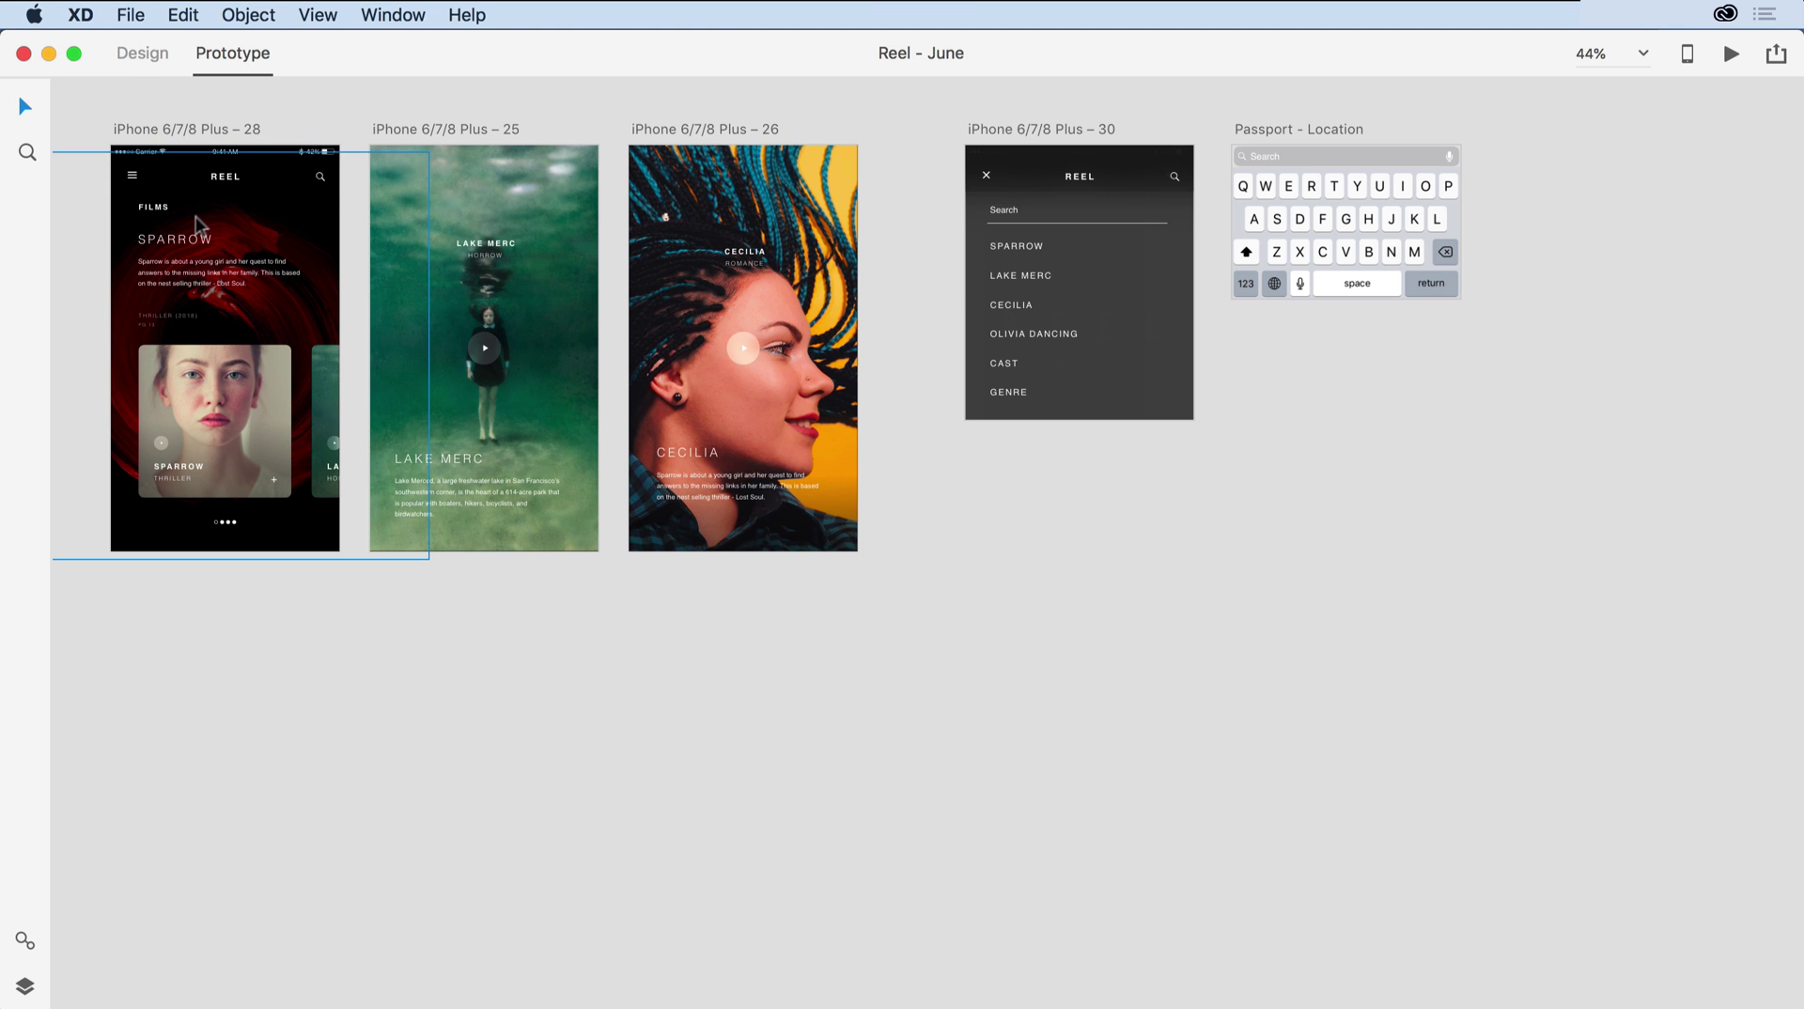
{"action": "scroll", "coordinate": [194, 217], "scroll_direction": "up", "scroll_amount": 2}
{"action": "scroll", "coordinate": [197, 223], "scroll_direction": "up", "scroll_amount": 3}
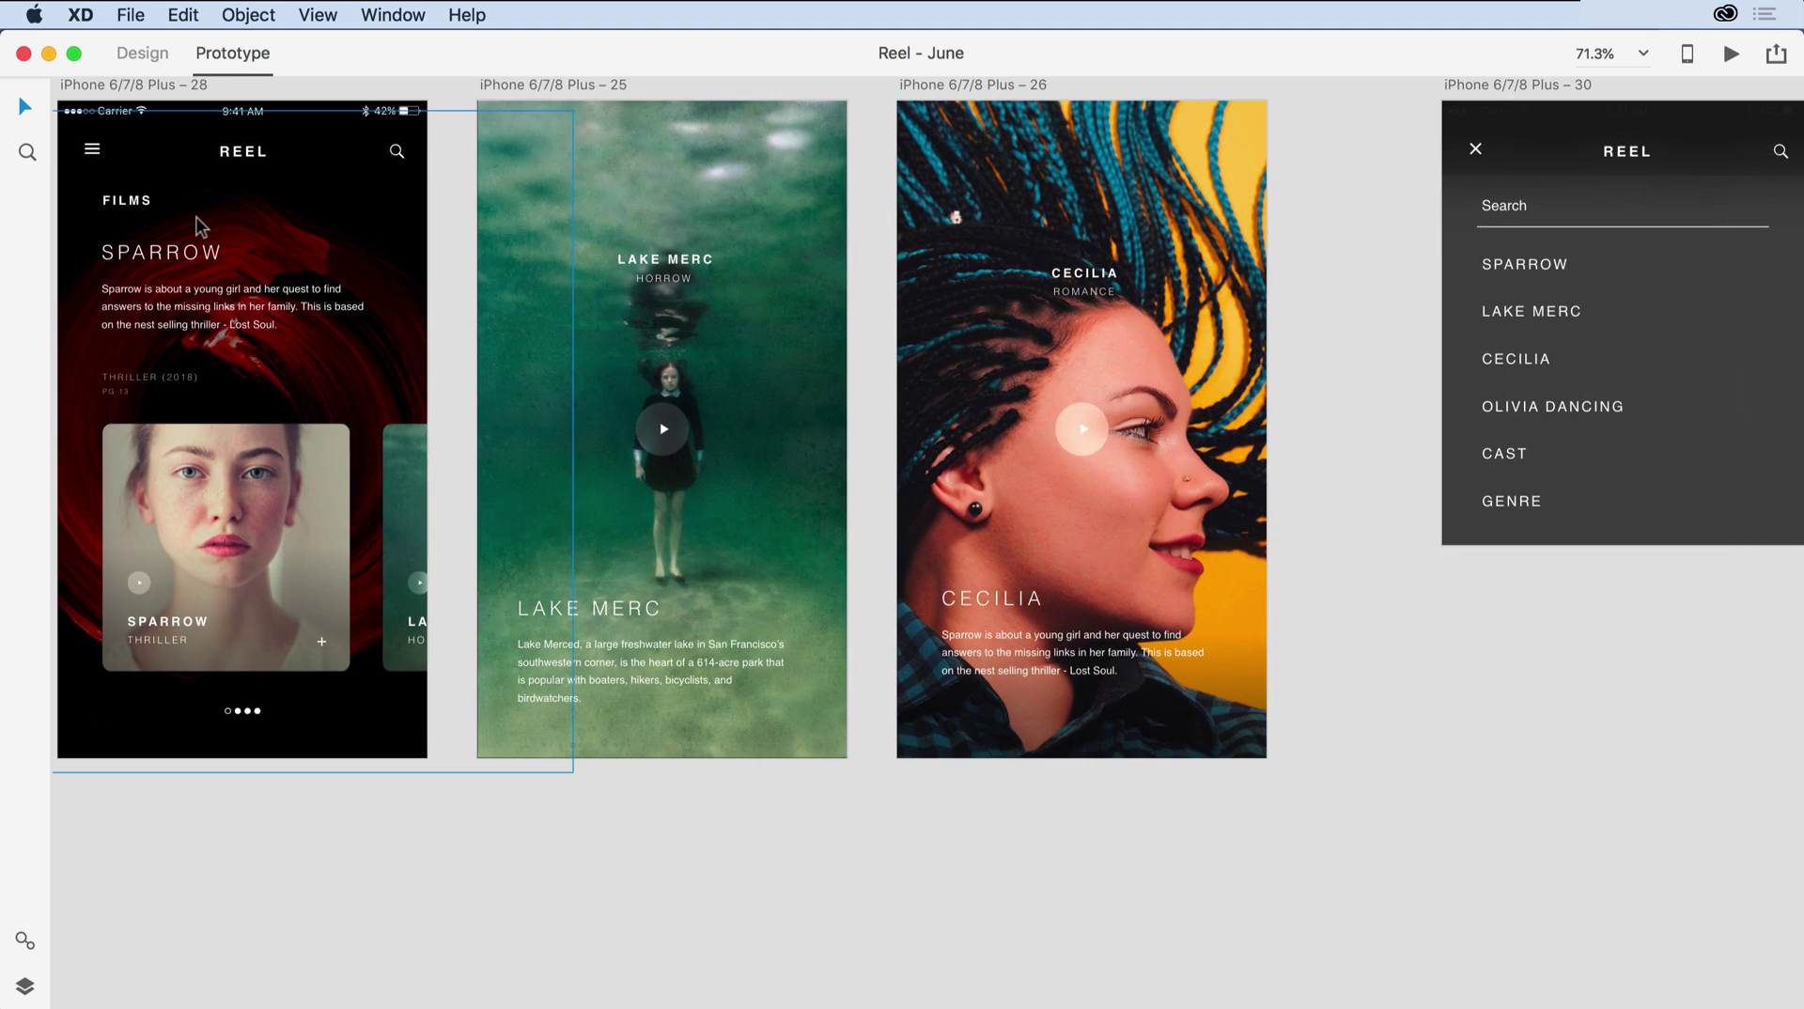
{"action": "scroll", "coordinate": [197, 225], "scroll_direction": "right", "scroll_amount": 2}
{"action": "scroll", "coordinate": [198, 226], "scroll_direction": "up", "scroll_amount": 1}
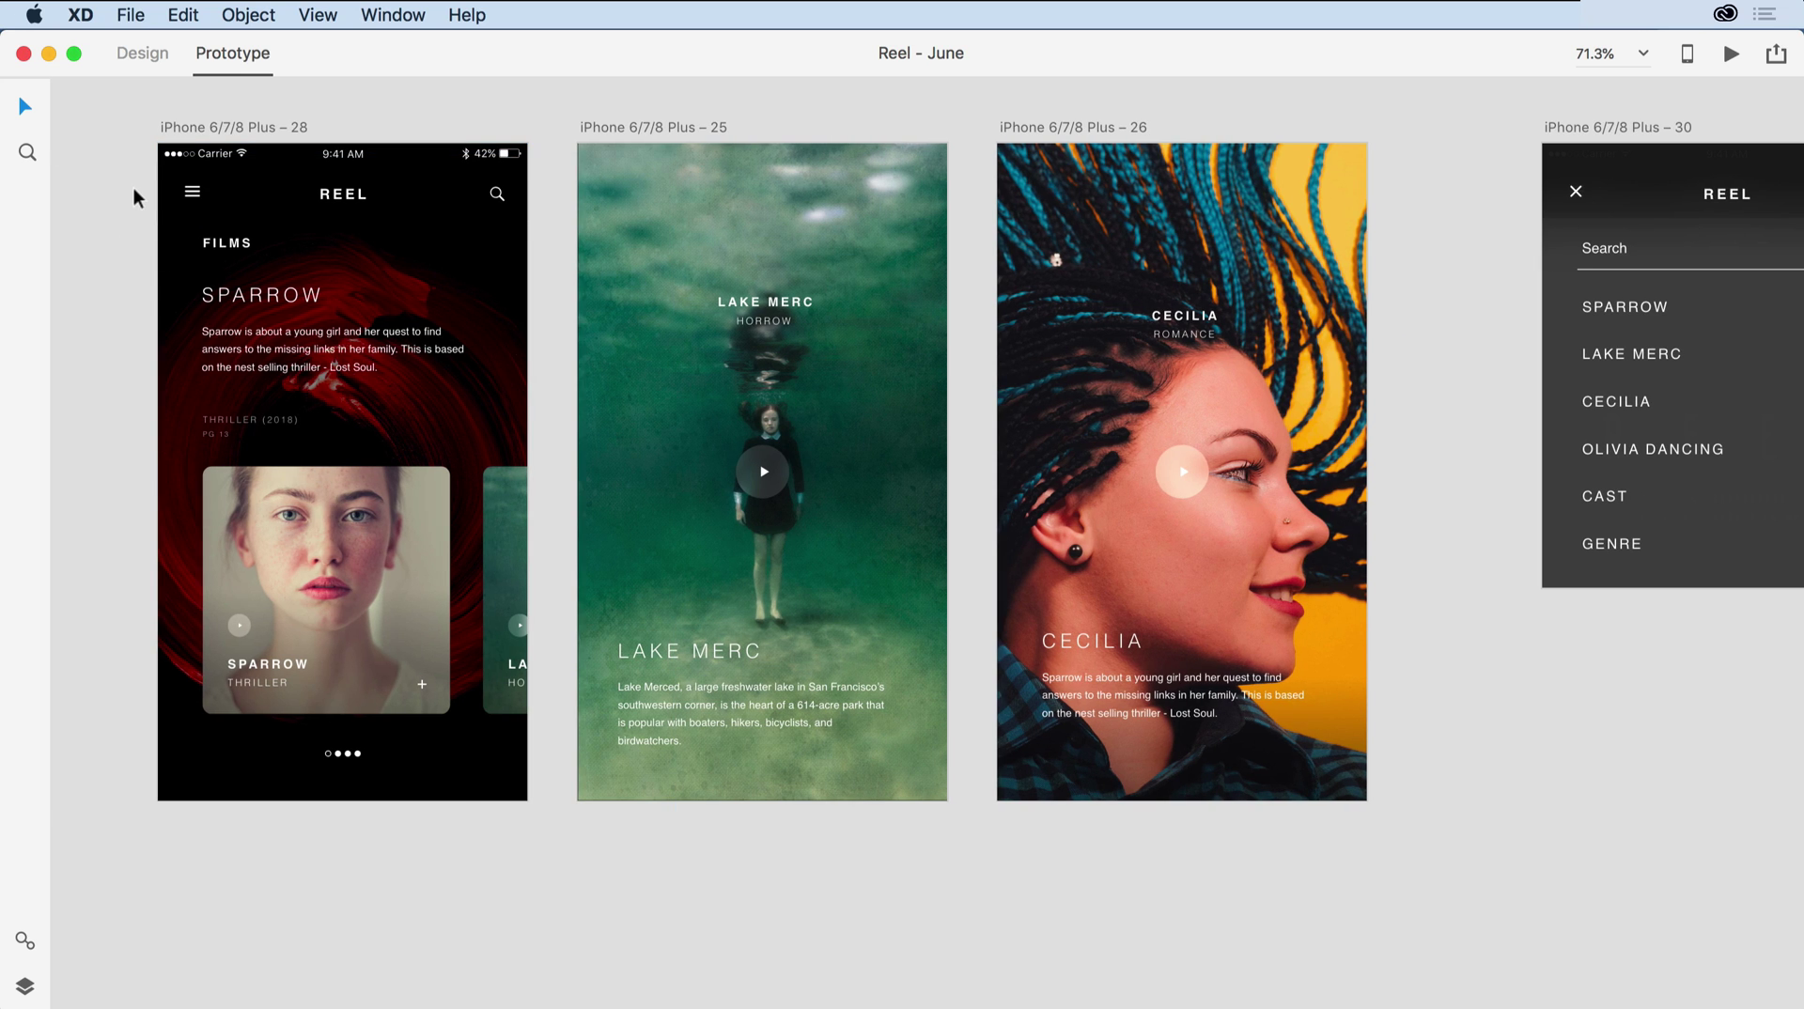
{"action": "left_click", "coordinate": [194, 191]}
{"action": "left_click", "coordinate": [195, 191]}
{"action": "left_click_drag", "start_coordinate": [214, 192], "coordinate": [1632, 301]}
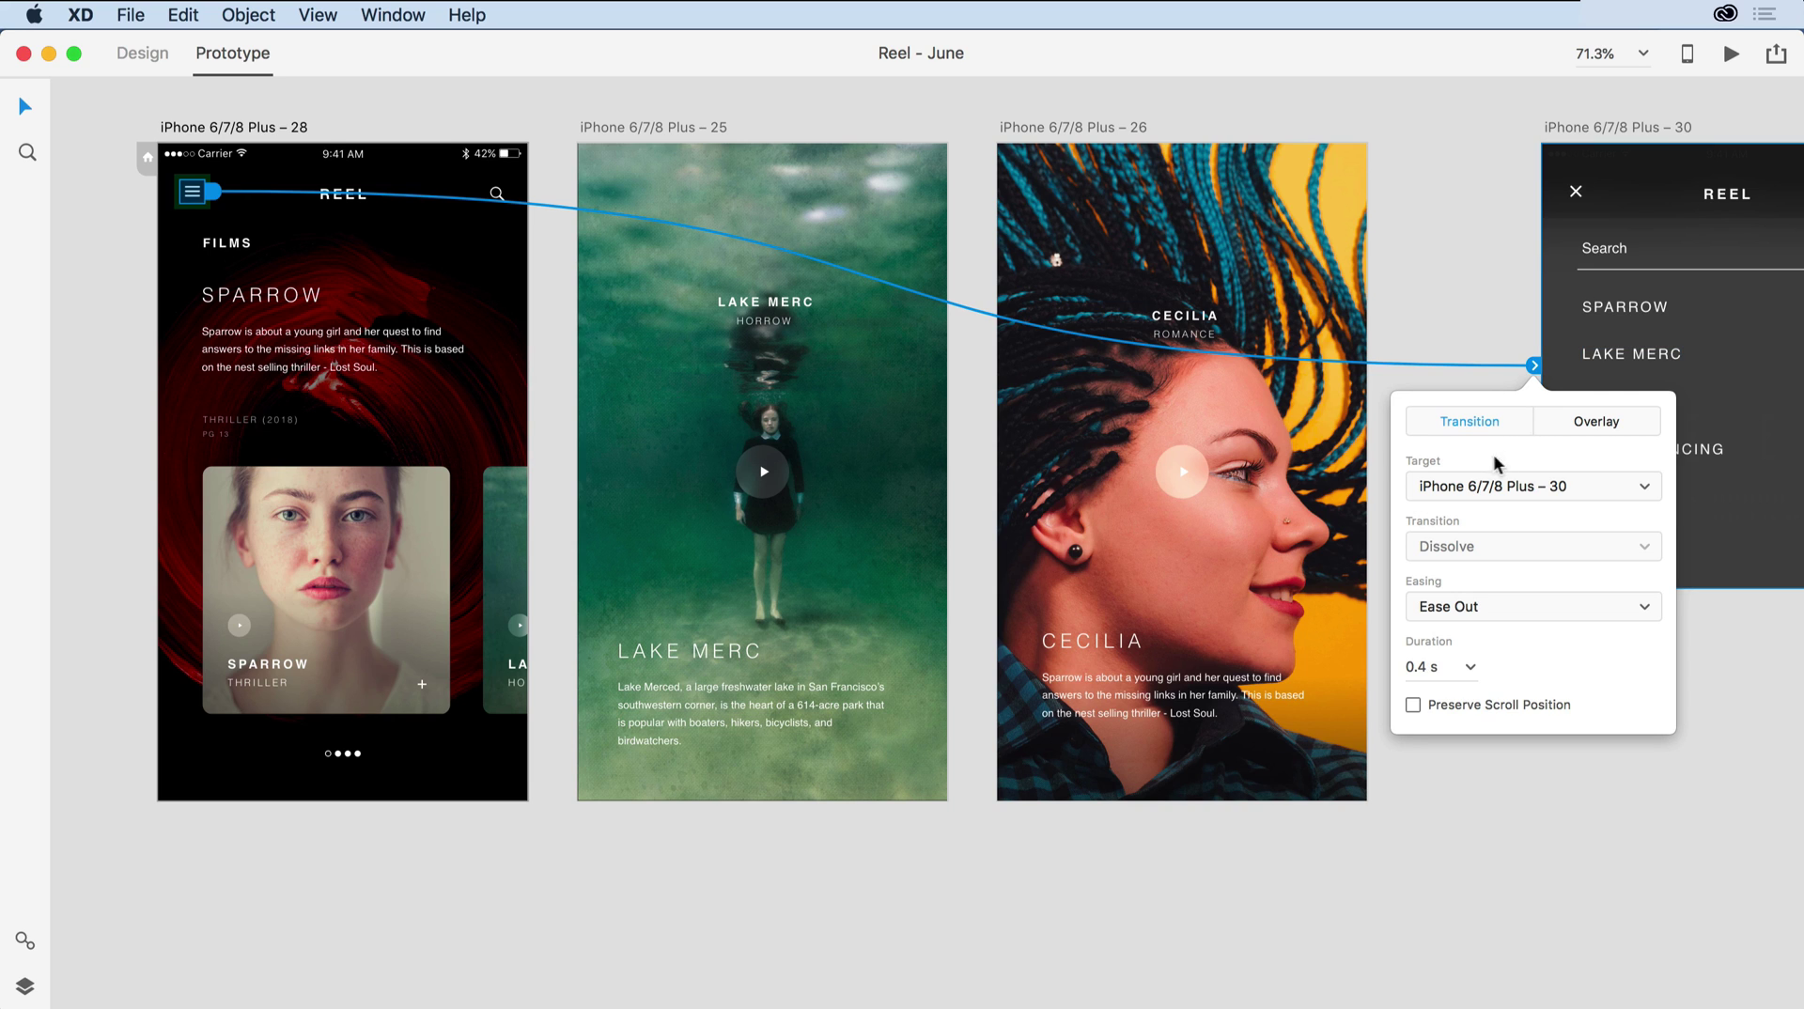
Change the hamburger link to an Overlay with Slide Down, placed just under artboard 28's header
{"action": "left_click", "coordinate": [1547, 426]}
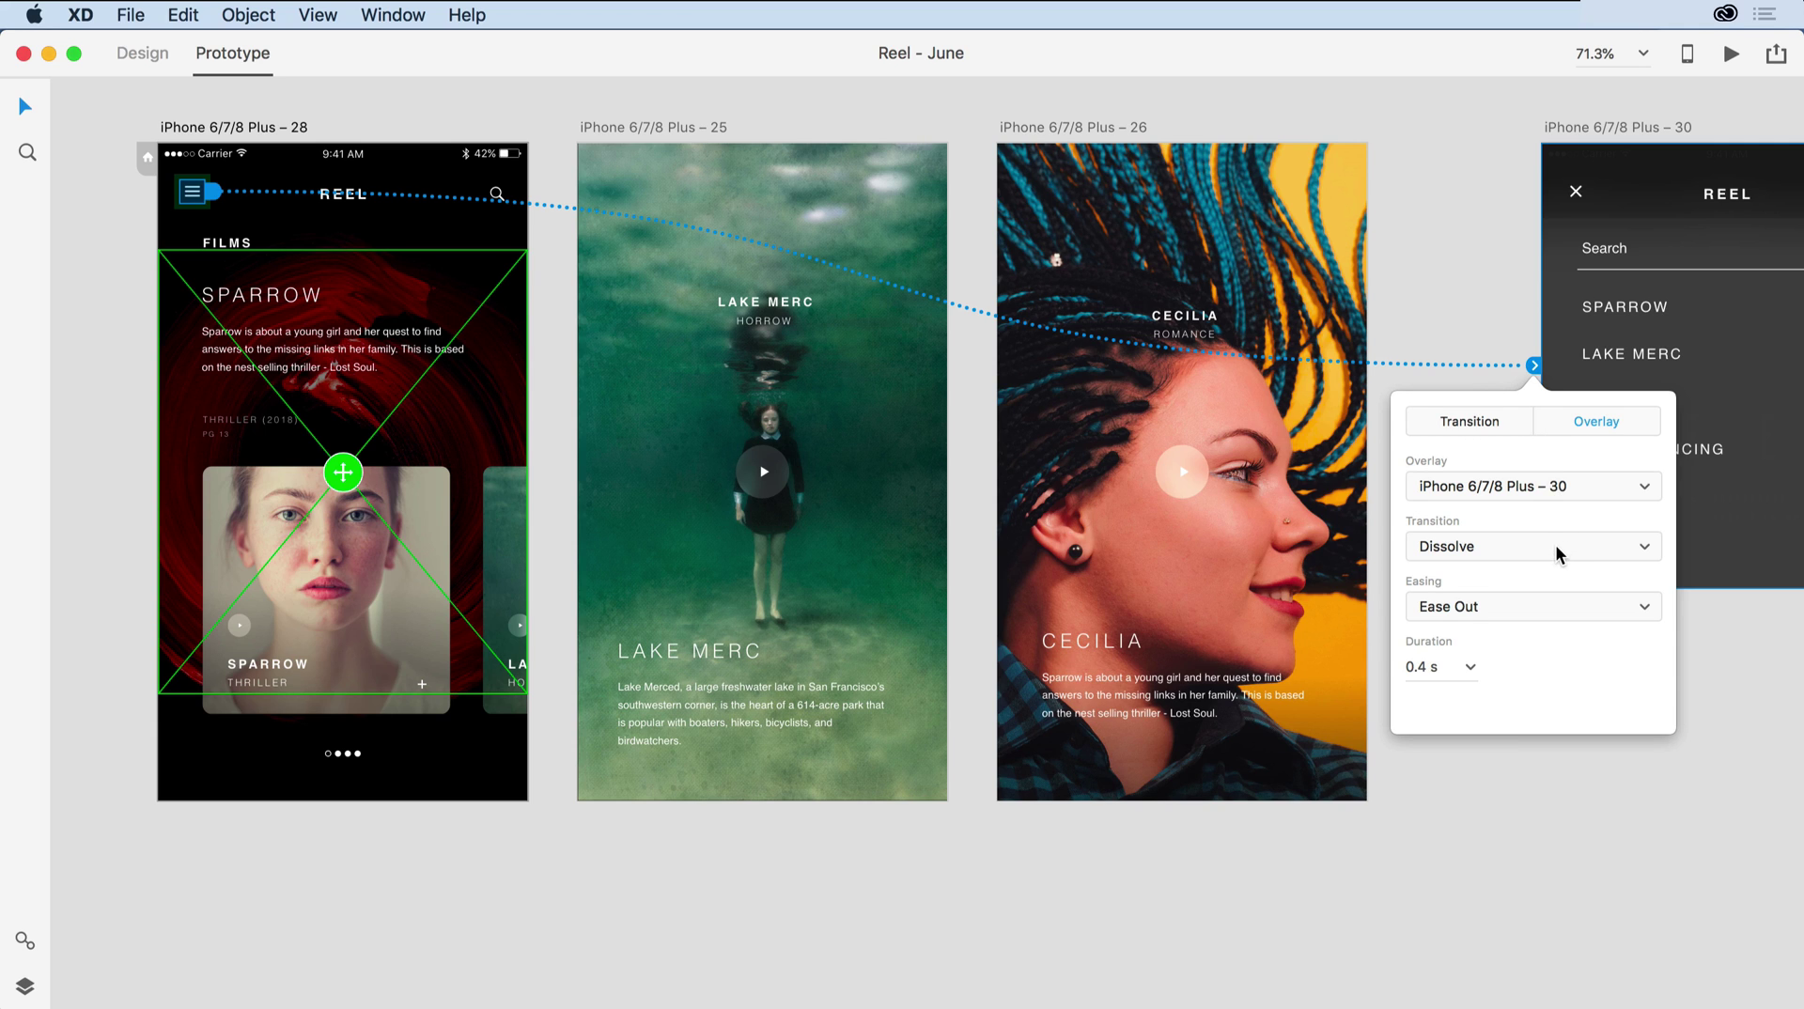
{"action": "left_click", "coordinate": [1554, 554]}
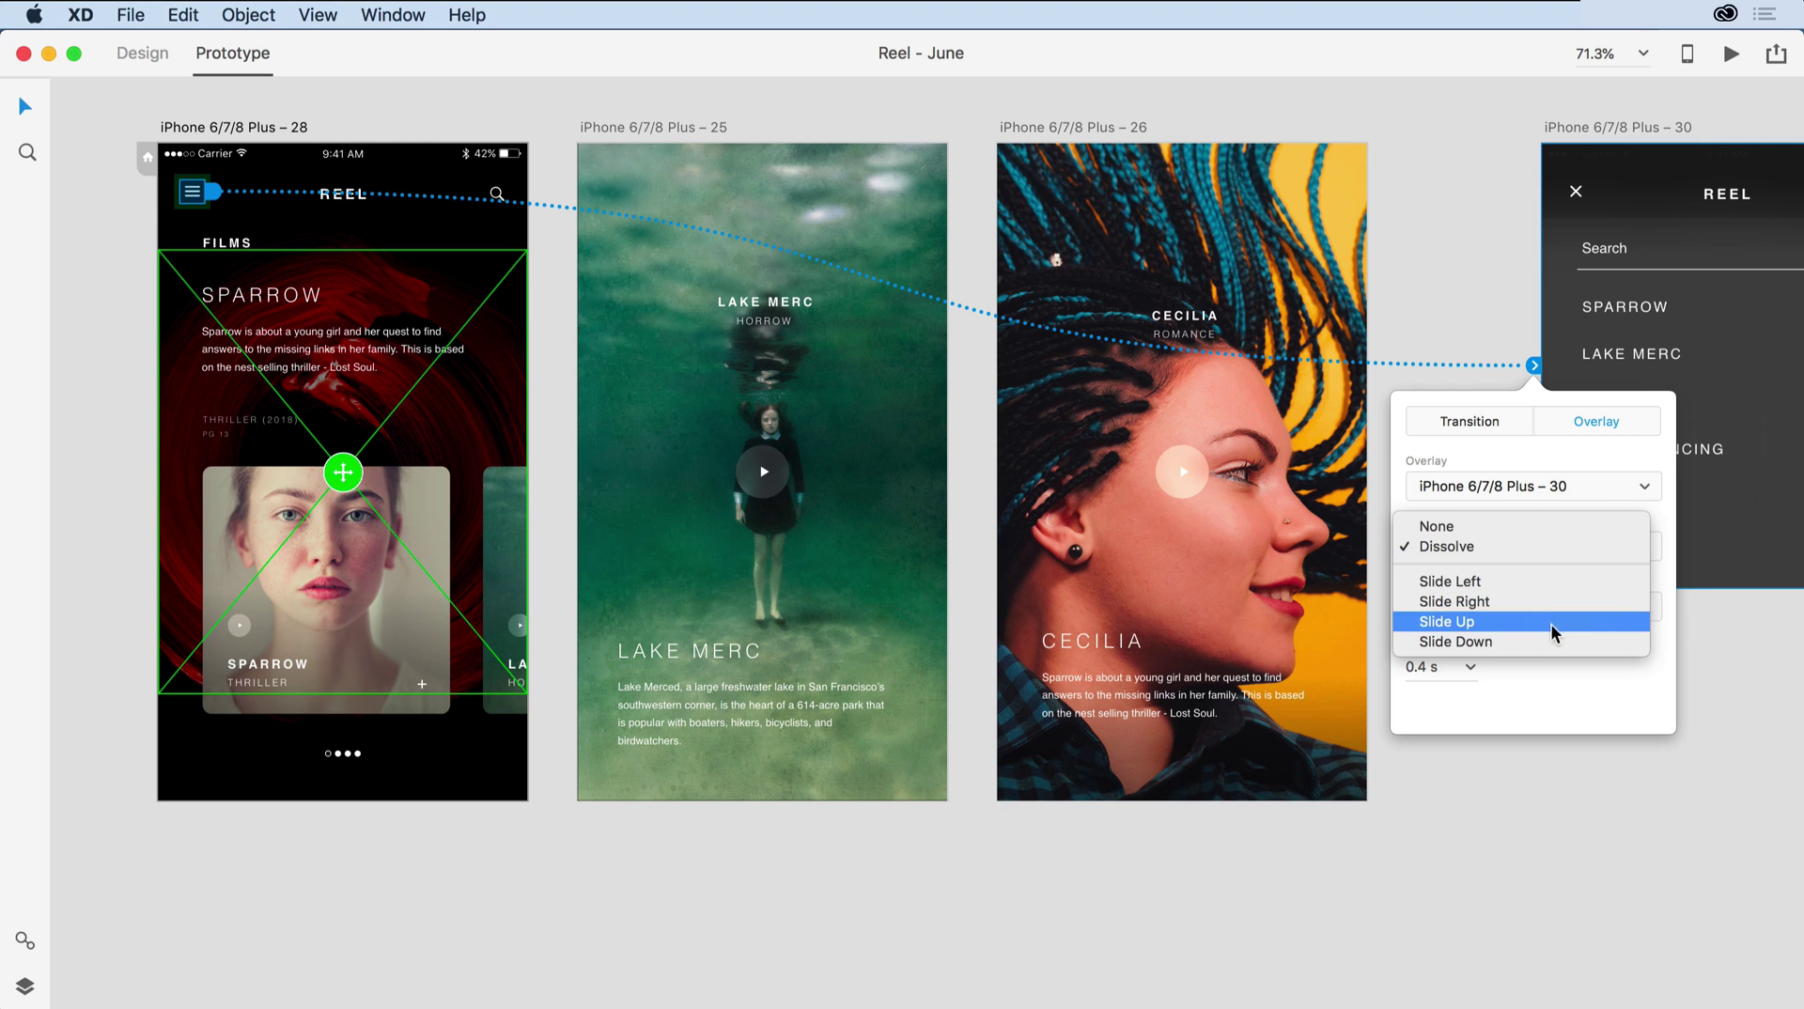
{"action": "left_click", "coordinate": [1547, 640]}
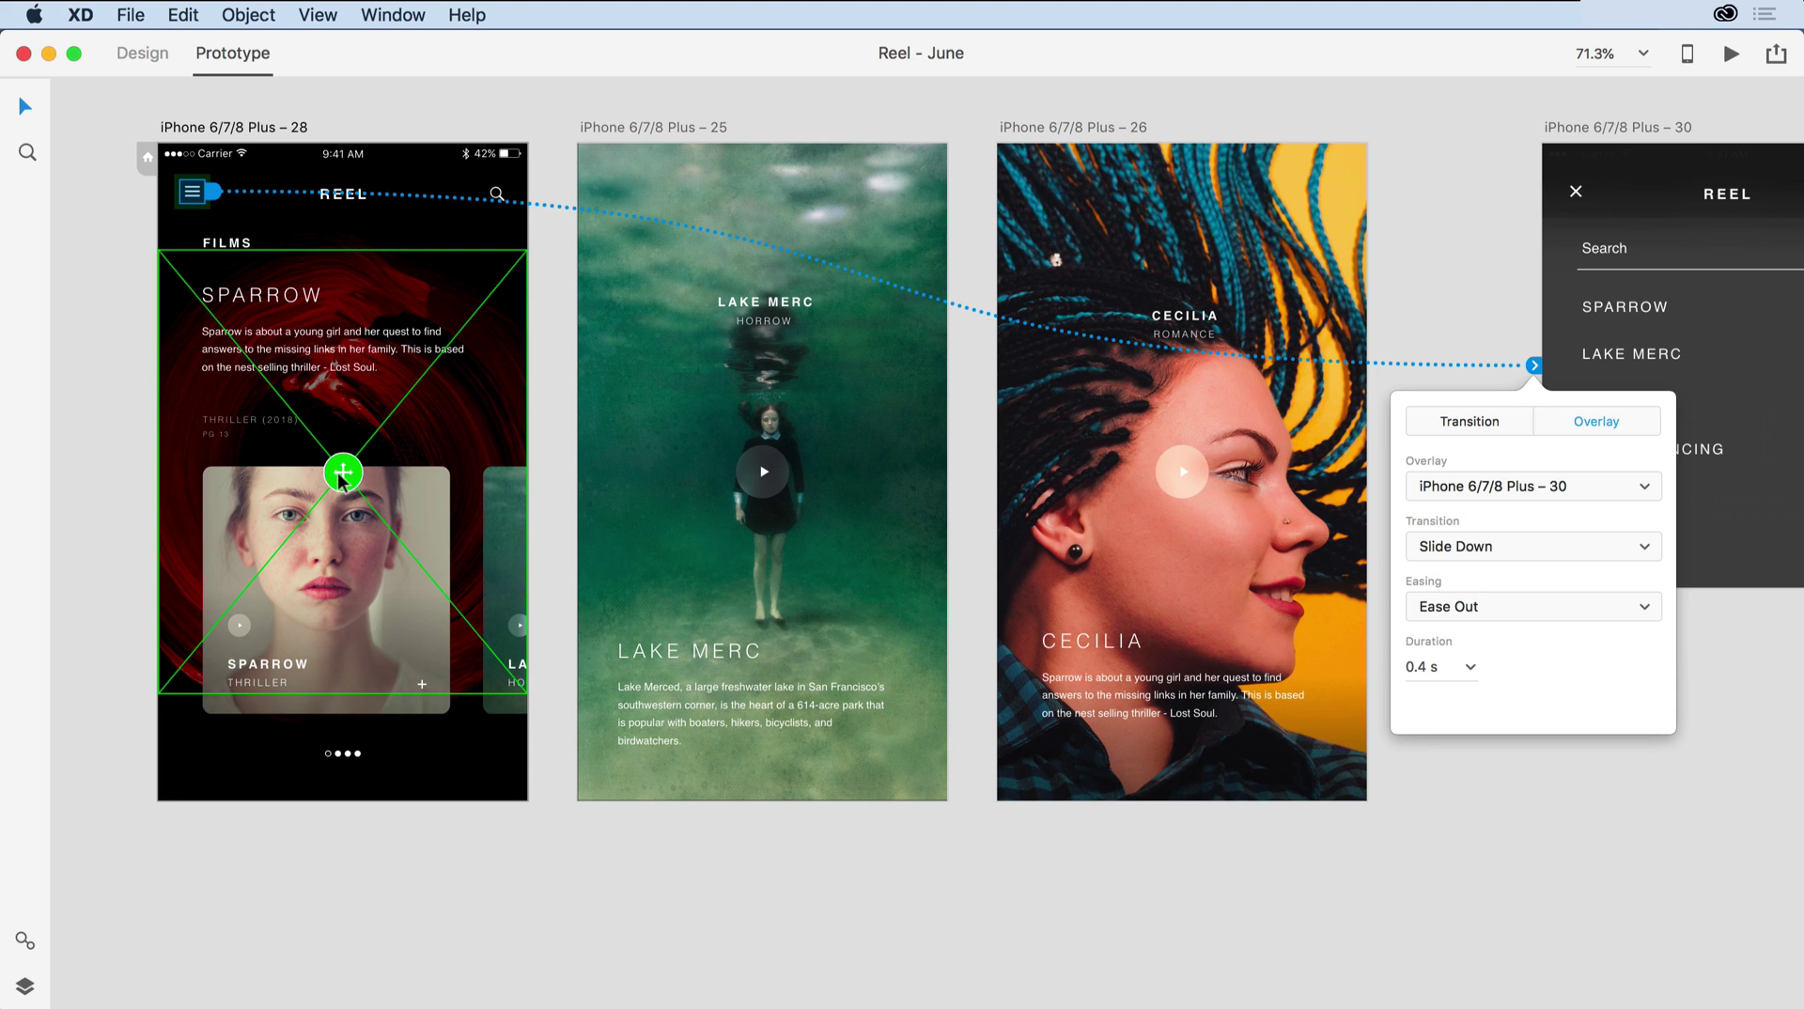
{"action": "left_click_drag", "start_coordinate": [341, 474], "coordinate": [340, 374]}
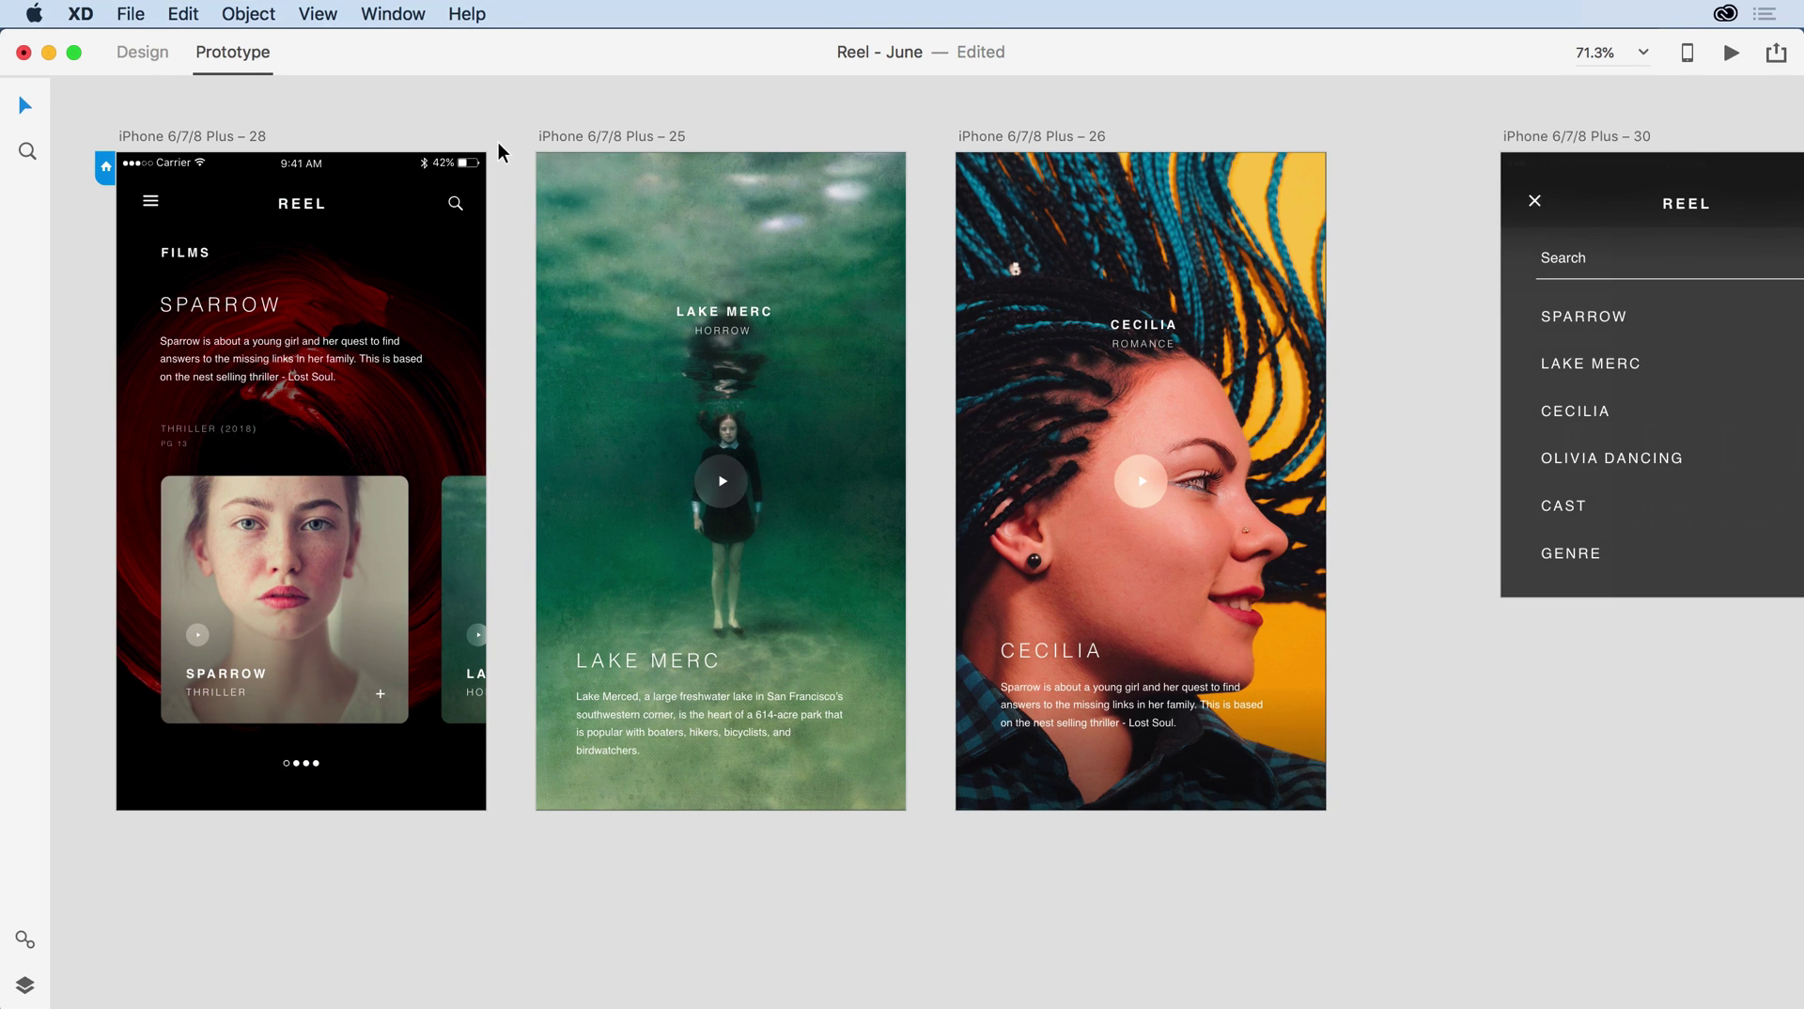
Link the search icon in artboard 28's header to the Passport - Location keyboard artboard
{"action": "scroll", "coordinate": [498, 143], "scroll_direction": "down", "scroll_amount": 5}
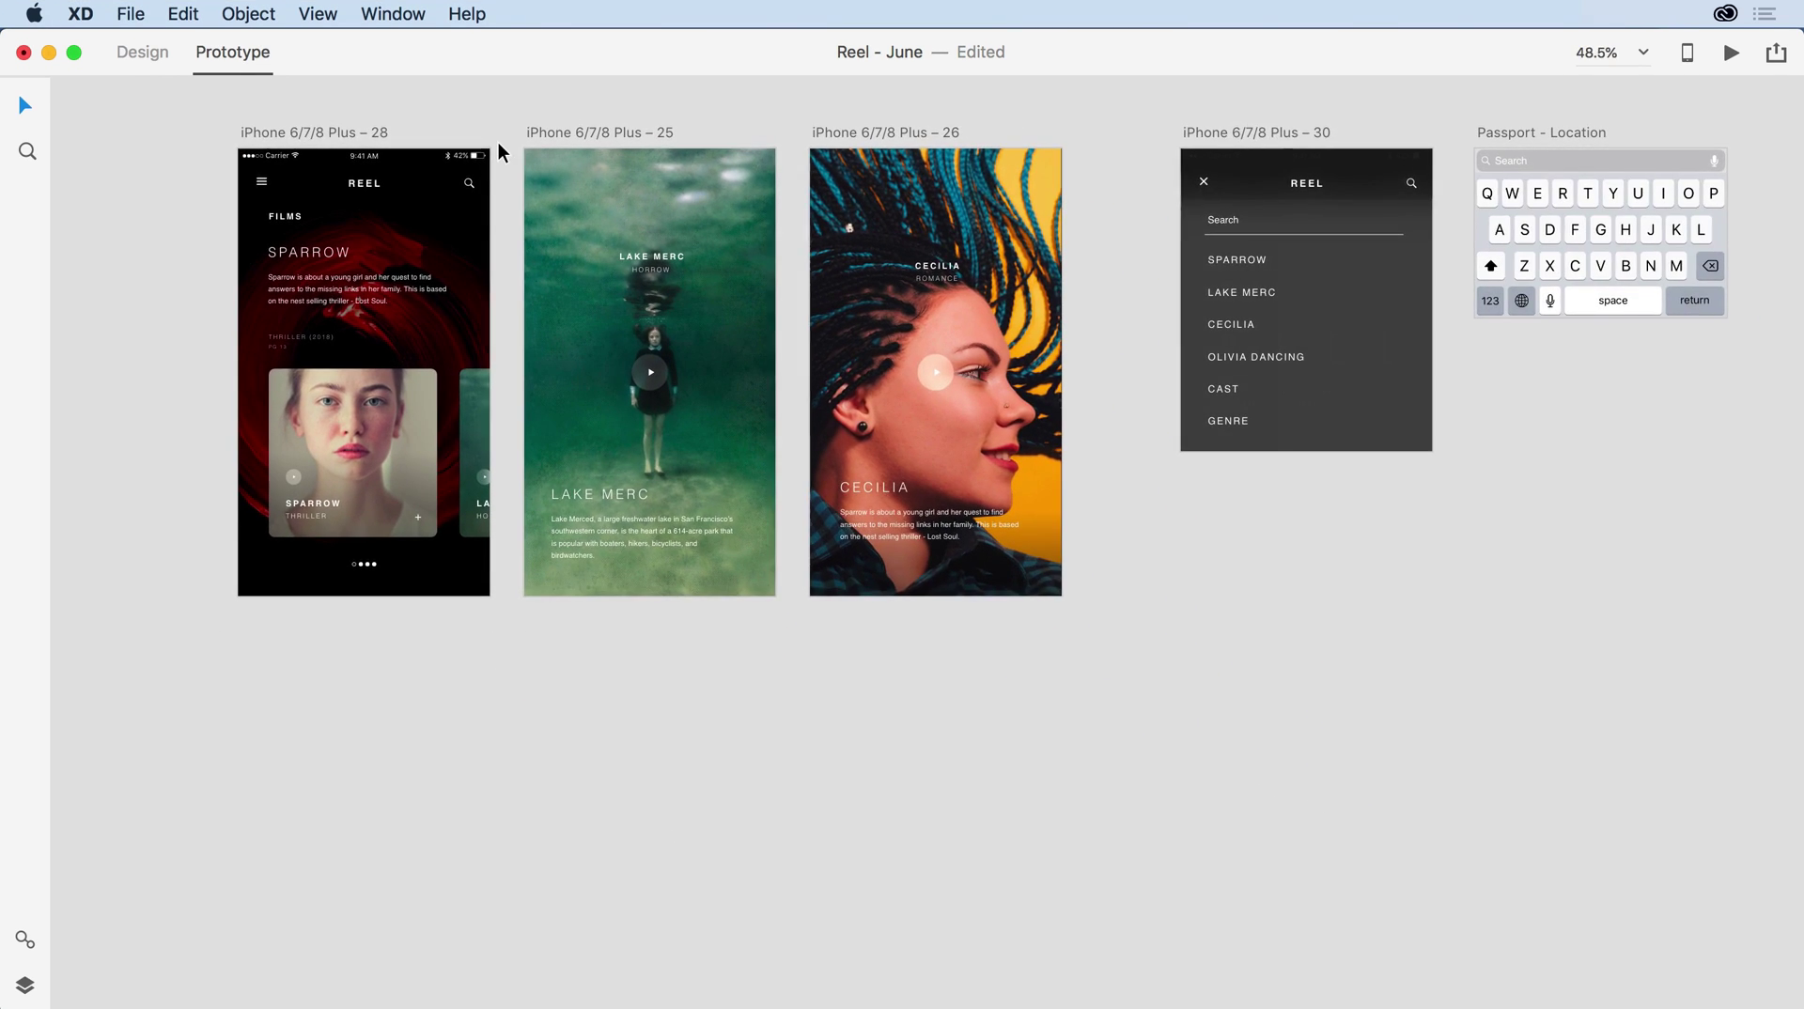
{"action": "left_click", "coordinate": [478, 198]}
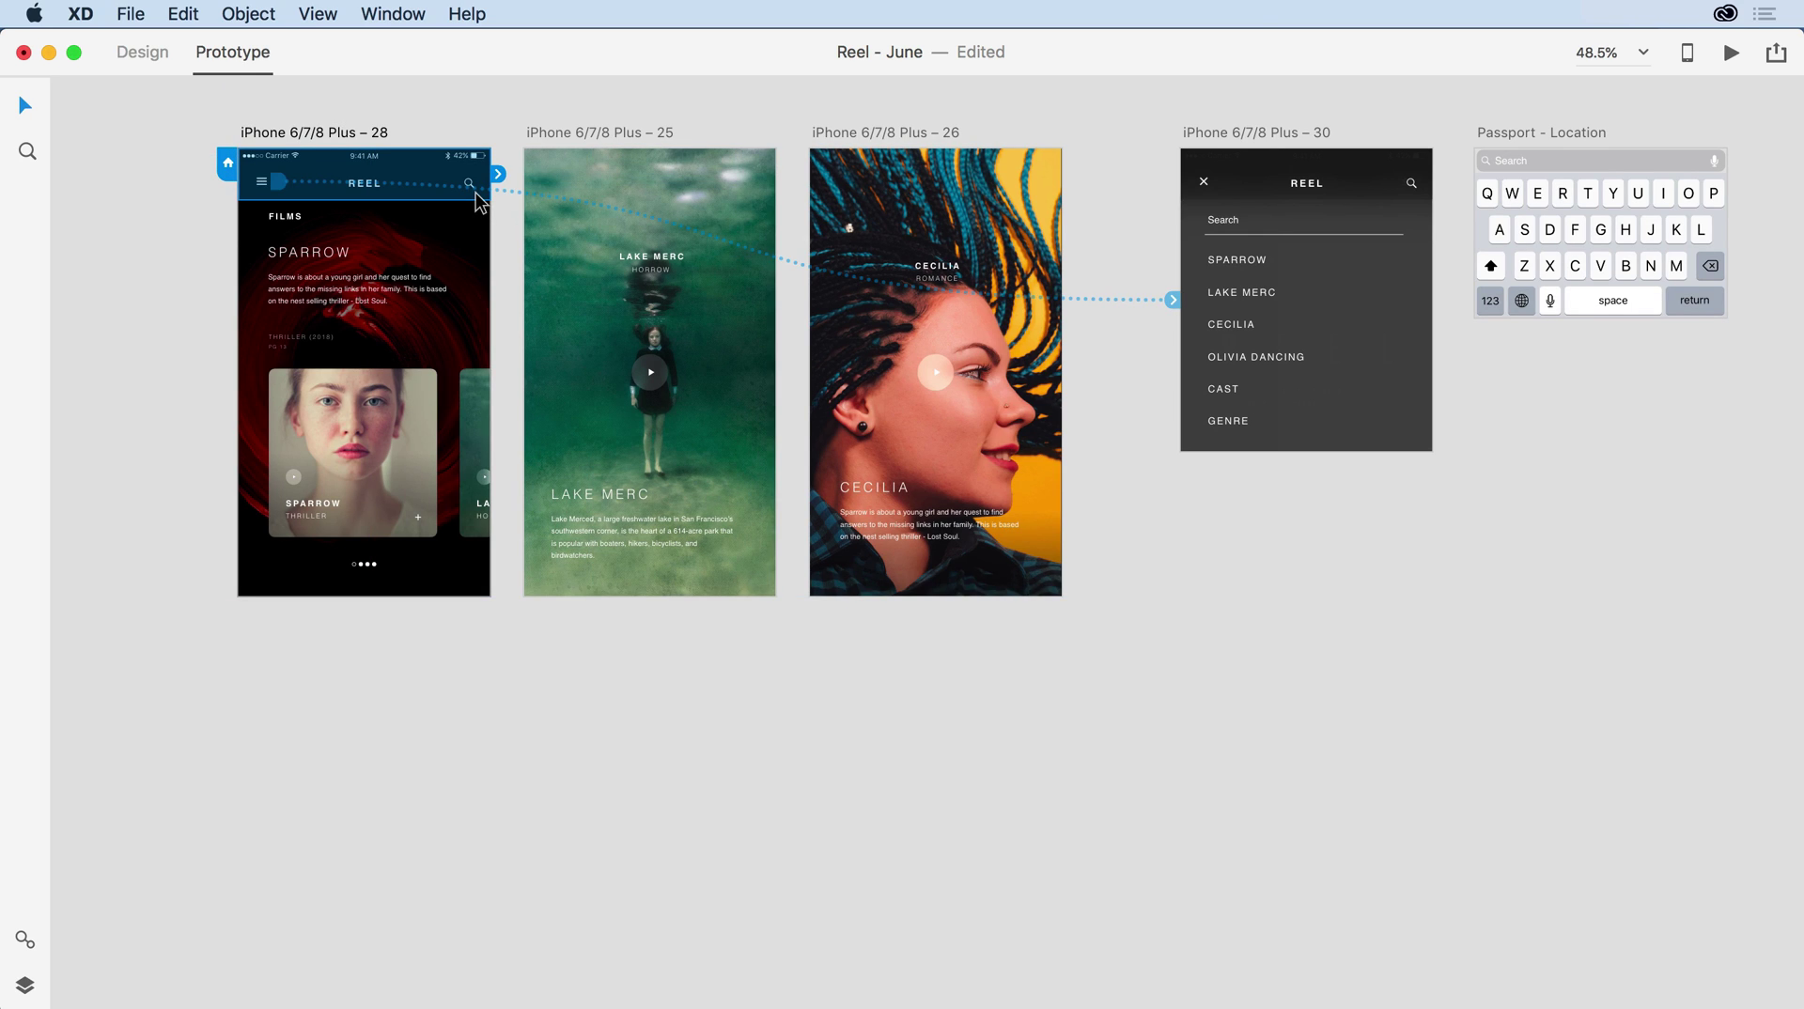
{"action": "double_click", "coordinate": [470, 193]}
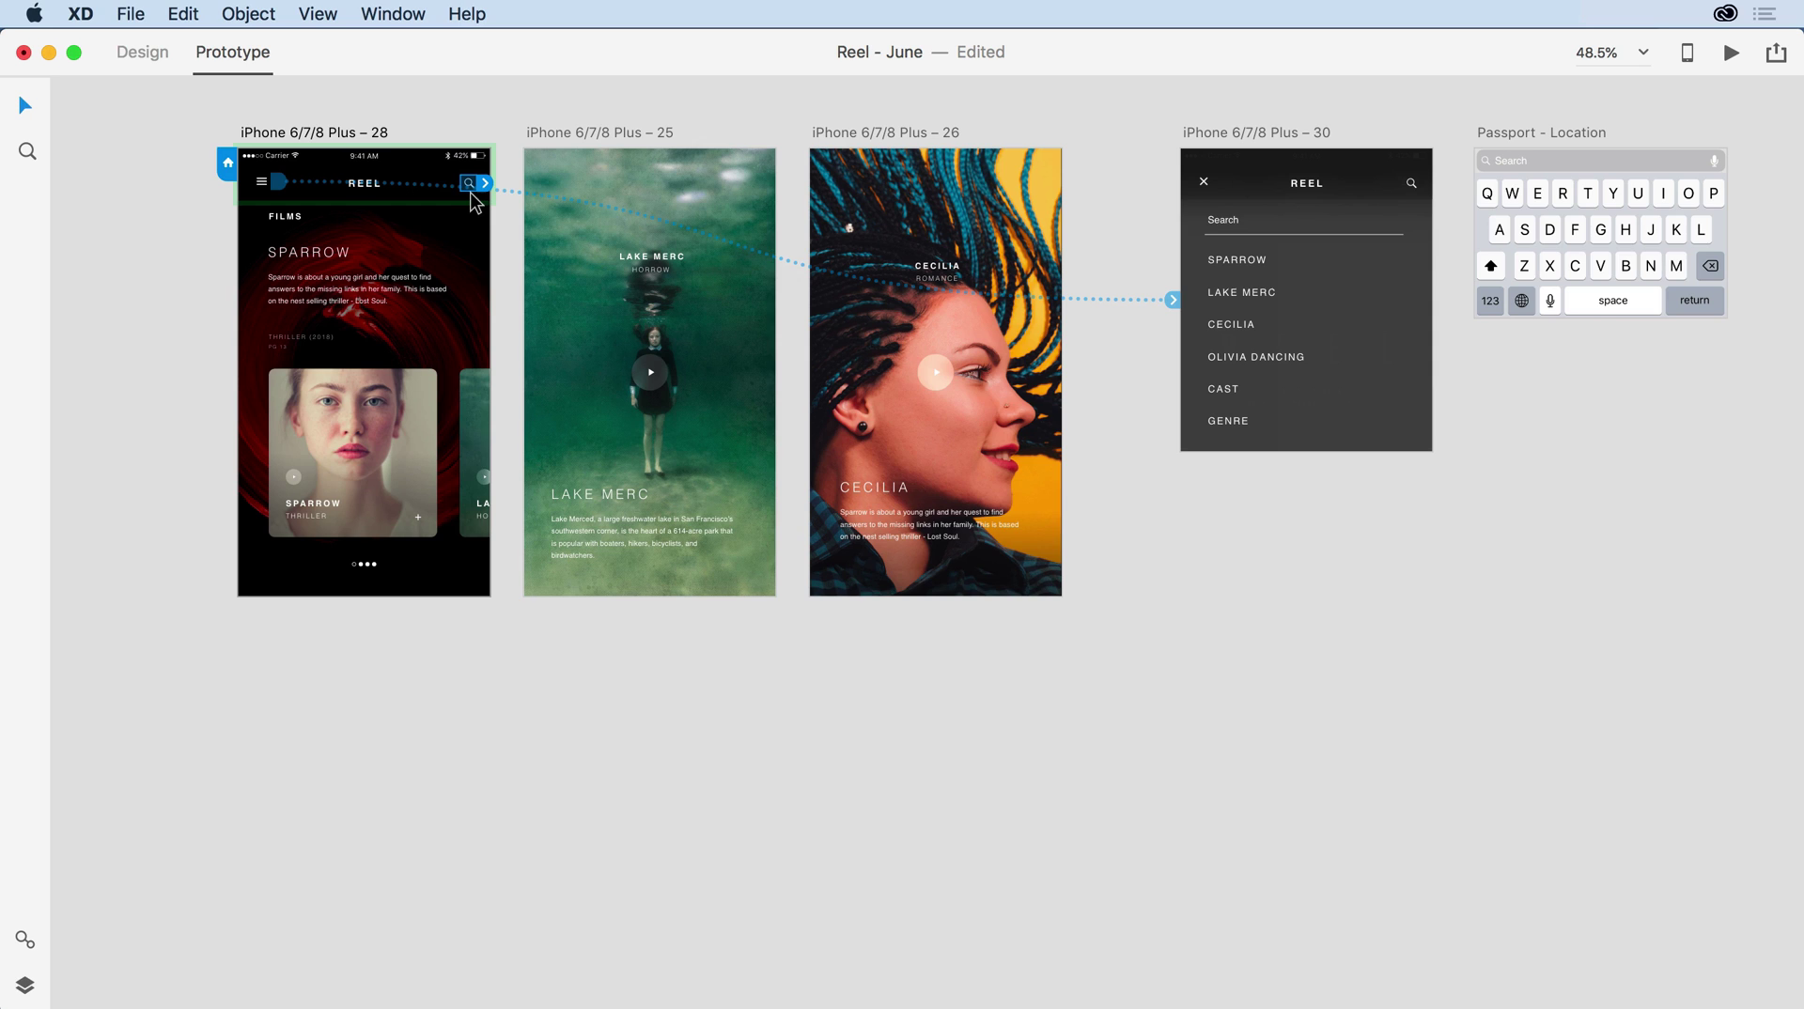
{"action": "left_click_drag", "start_coordinate": [485, 183], "coordinate": [1571, 234]}
Make the search link a Slide Up overlay positioned at the bottom of artboard 28
{"action": "left_click", "coordinate": [1527, 285]}
{"action": "left_click", "coordinate": [1470, 408]}
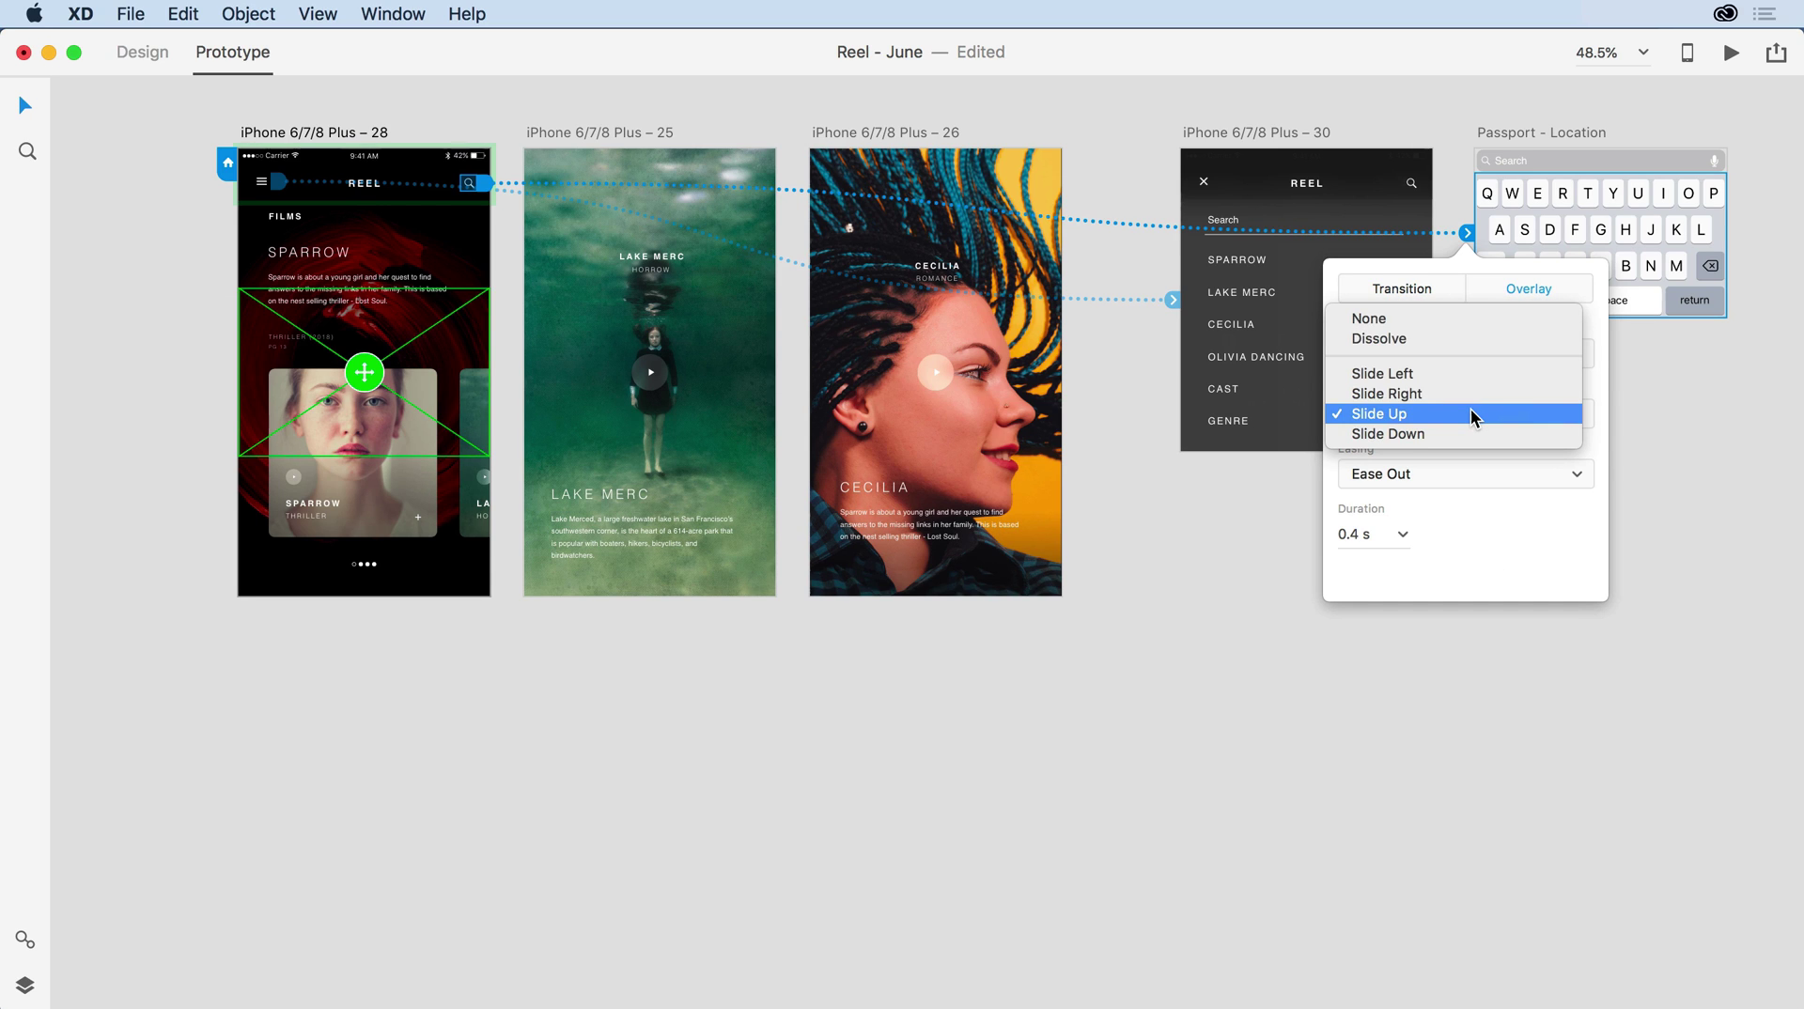
{"action": "left_click", "coordinate": [1471, 414]}
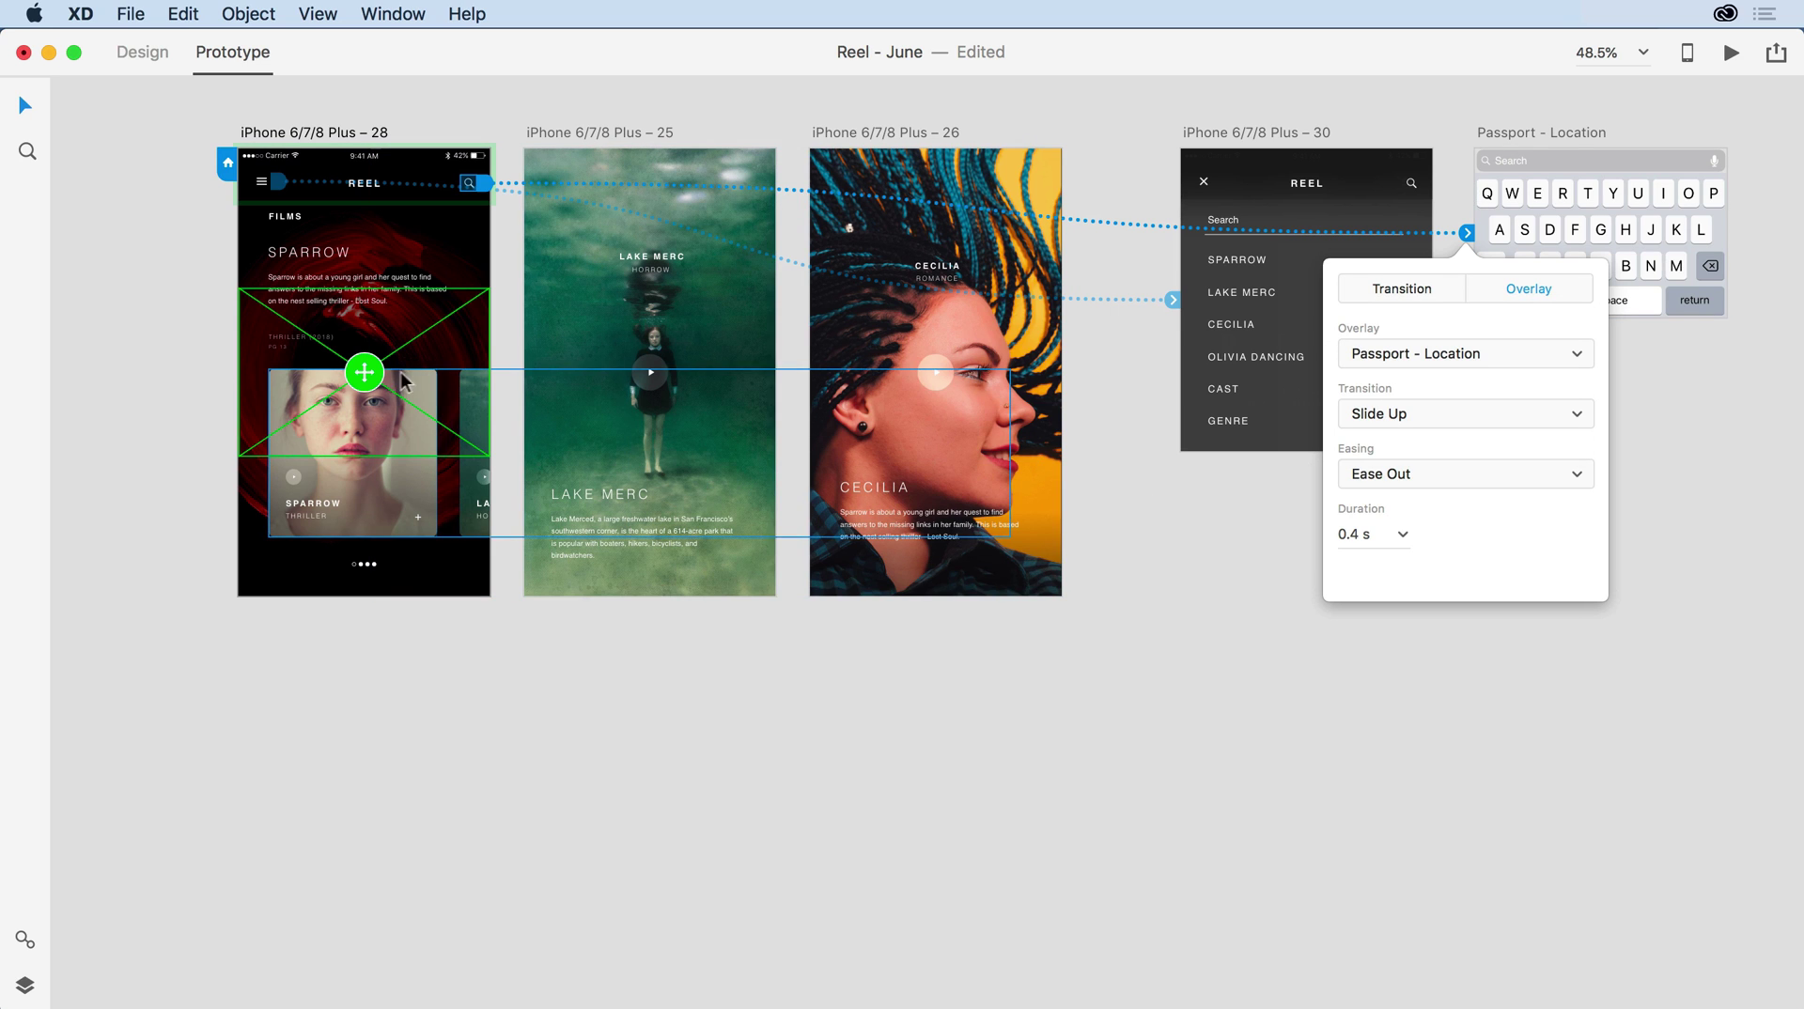
{"action": "left_click_drag", "start_coordinate": [369, 375], "coordinate": [357, 505]}
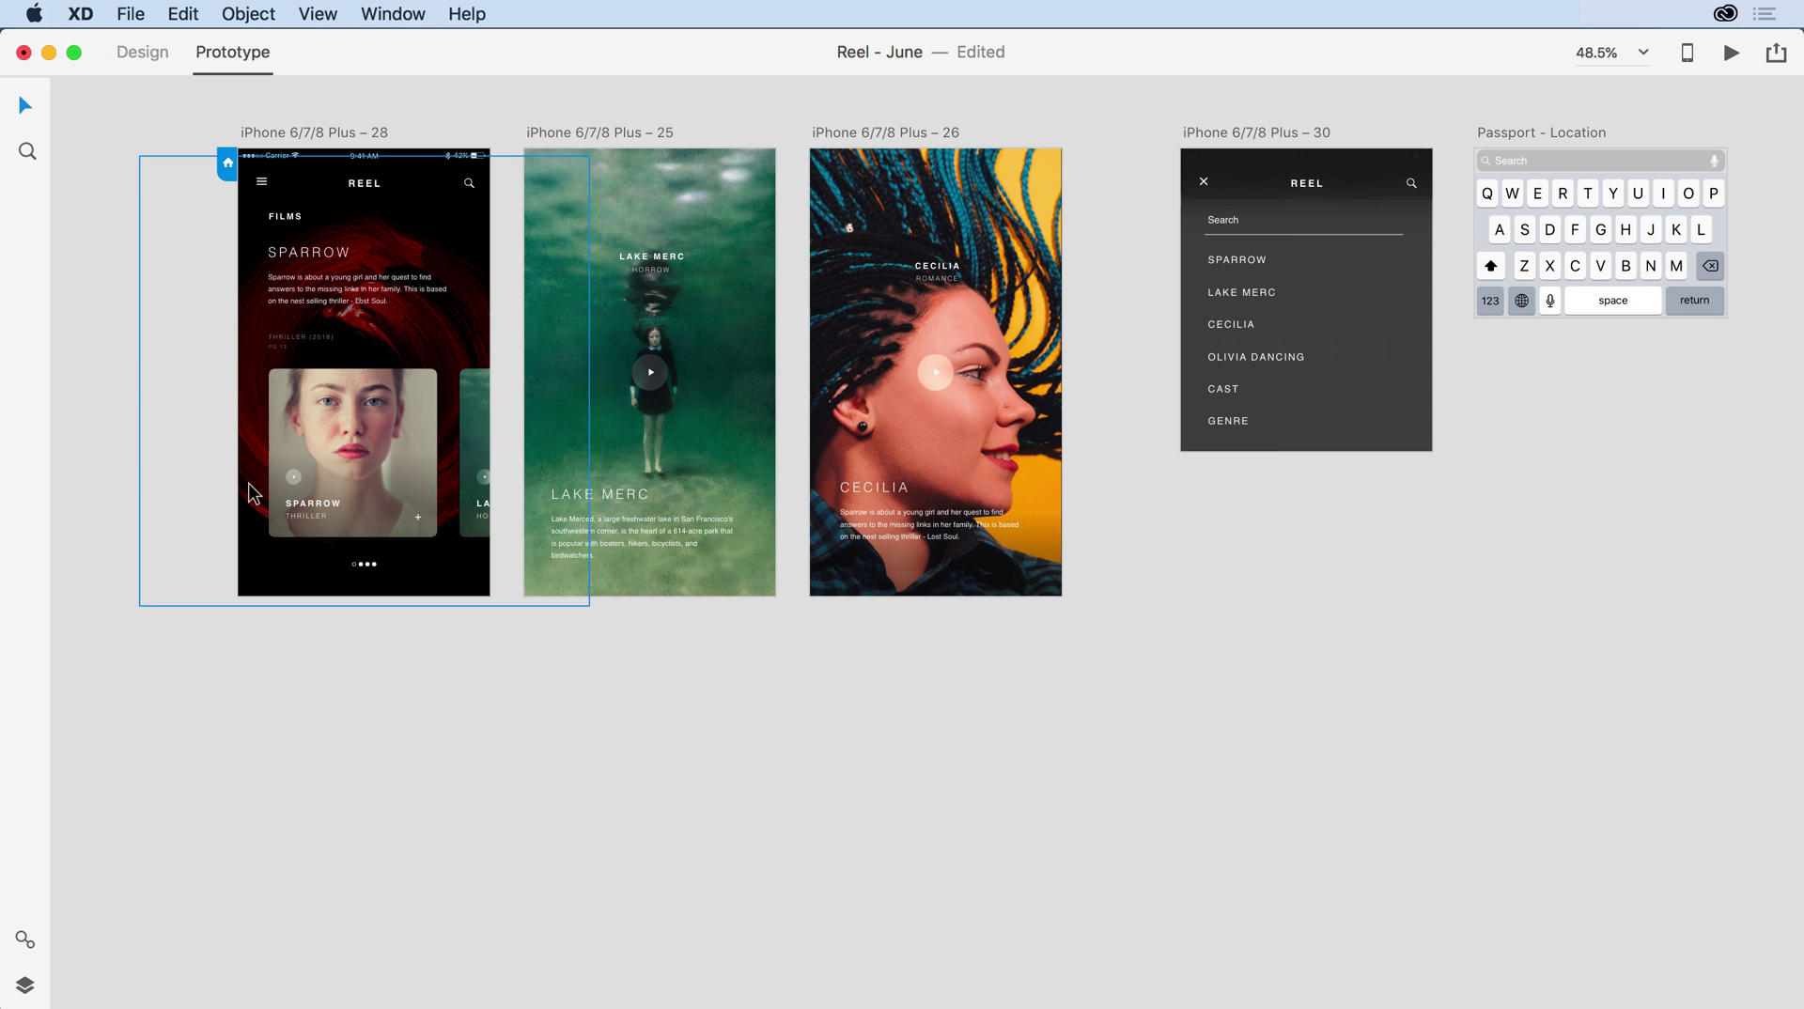
Paste artboard 28's REEL header bar, with menu and search icons, onto artboards 25 and 26
{"action": "left_click", "coordinate": [402, 177]}
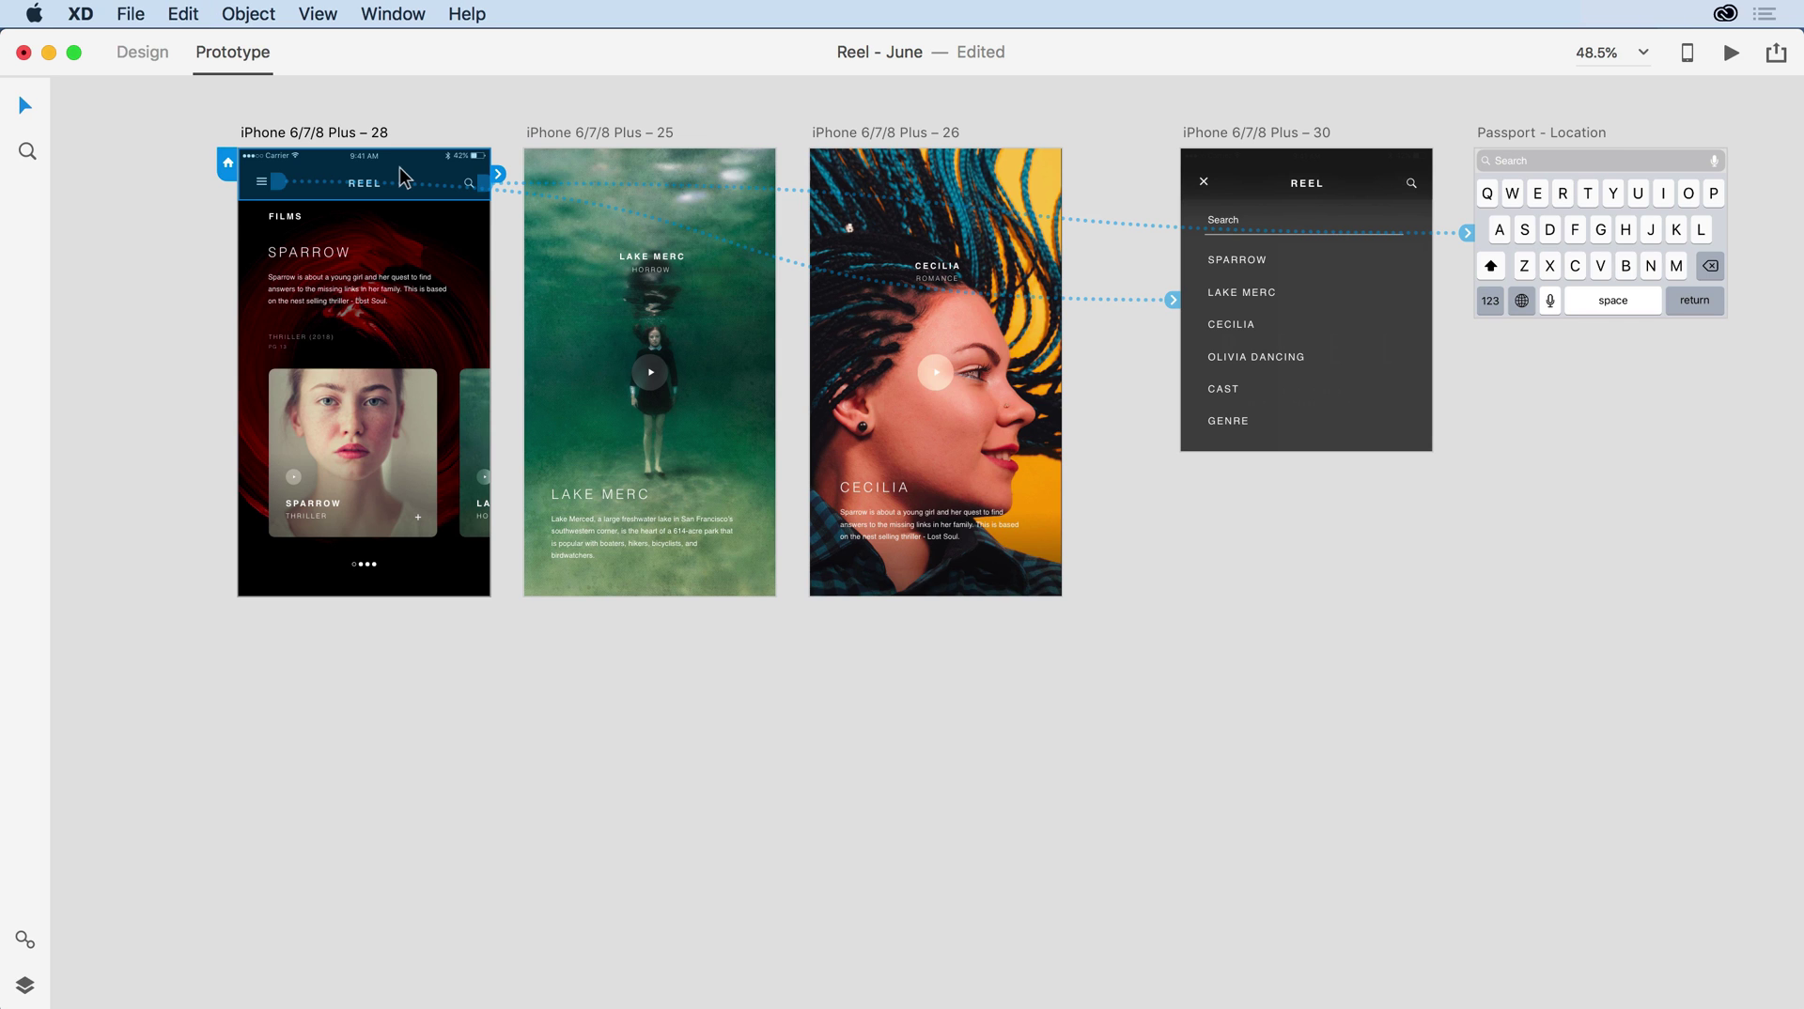
{"action": "left_click", "coordinate": [556, 132]}
{"action": "left_click", "coordinate": [846, 132], "text": "shift"}
{"action": "key", "text": "super+v"}
{"action": "left_click", "coordinate": [1130, 288]}
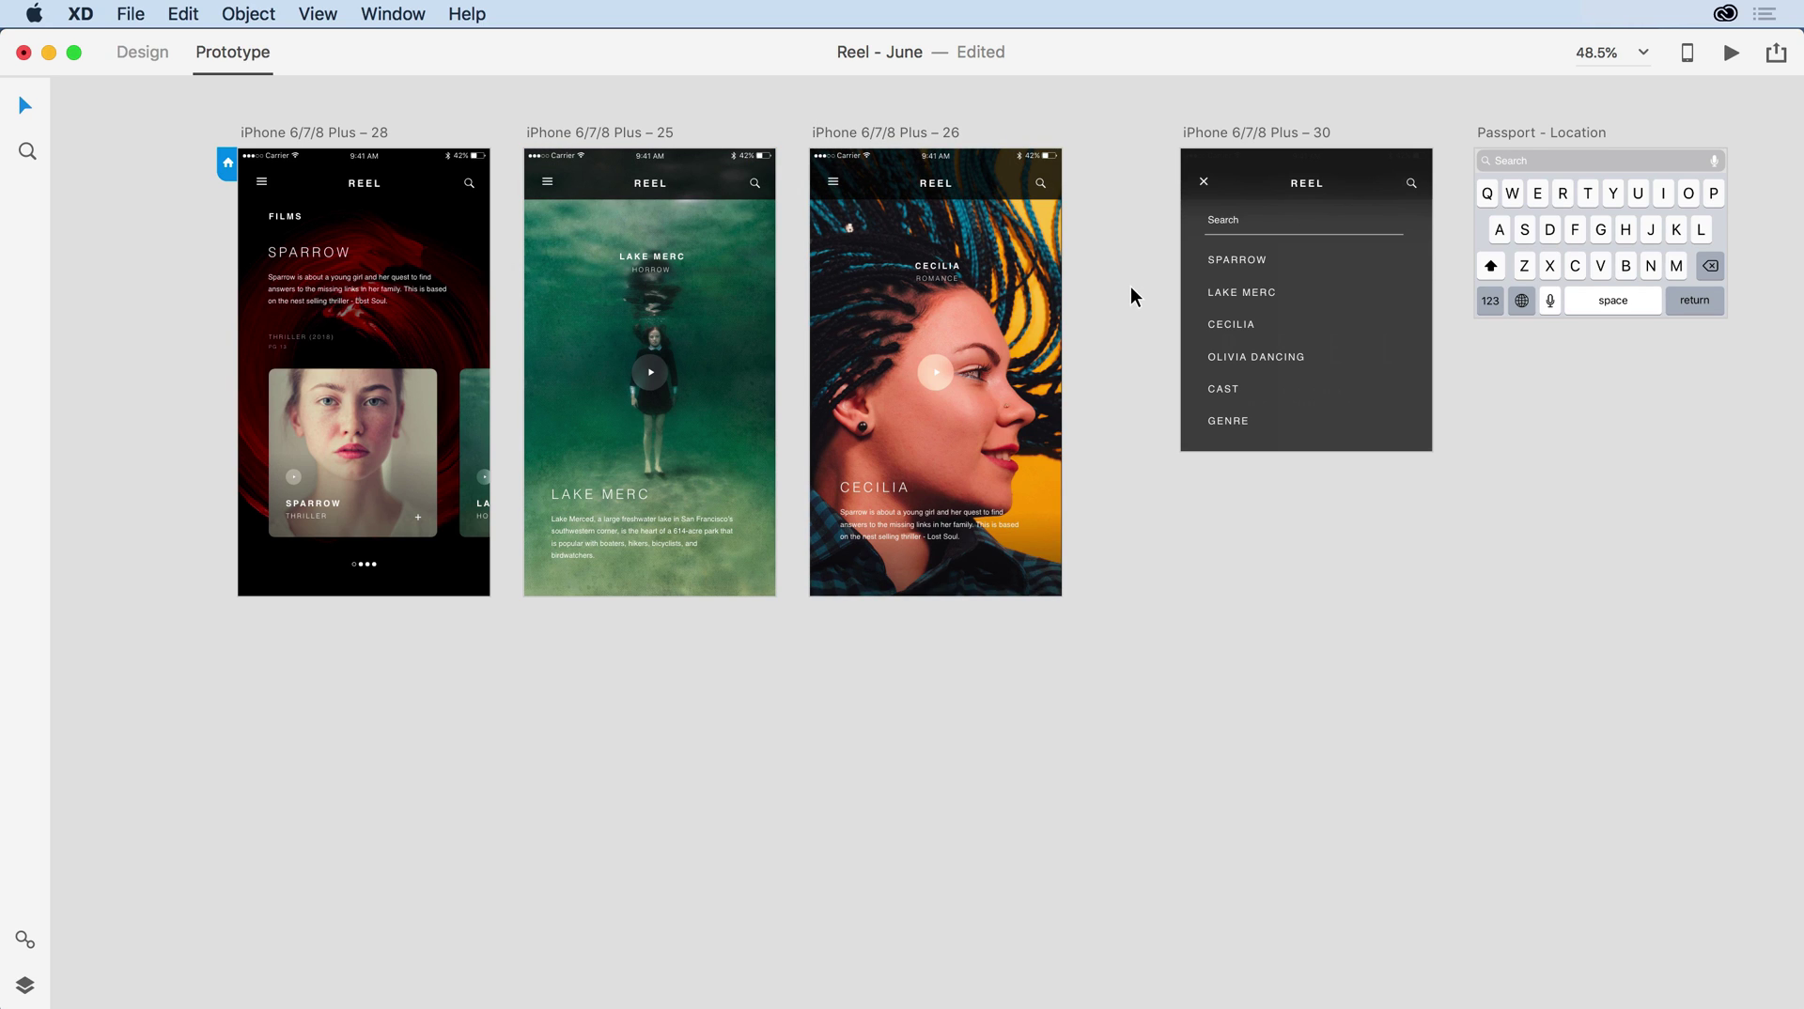
Link the SPARROW menu item on artboard 30 to artboard 28 with a Dissolve transition
{"action": "left_click", "coordinate": [1226, 262]}
{"action": "left_click_drag", "start_coordinate": [1275, 267], "coordinate": [492, 389]}
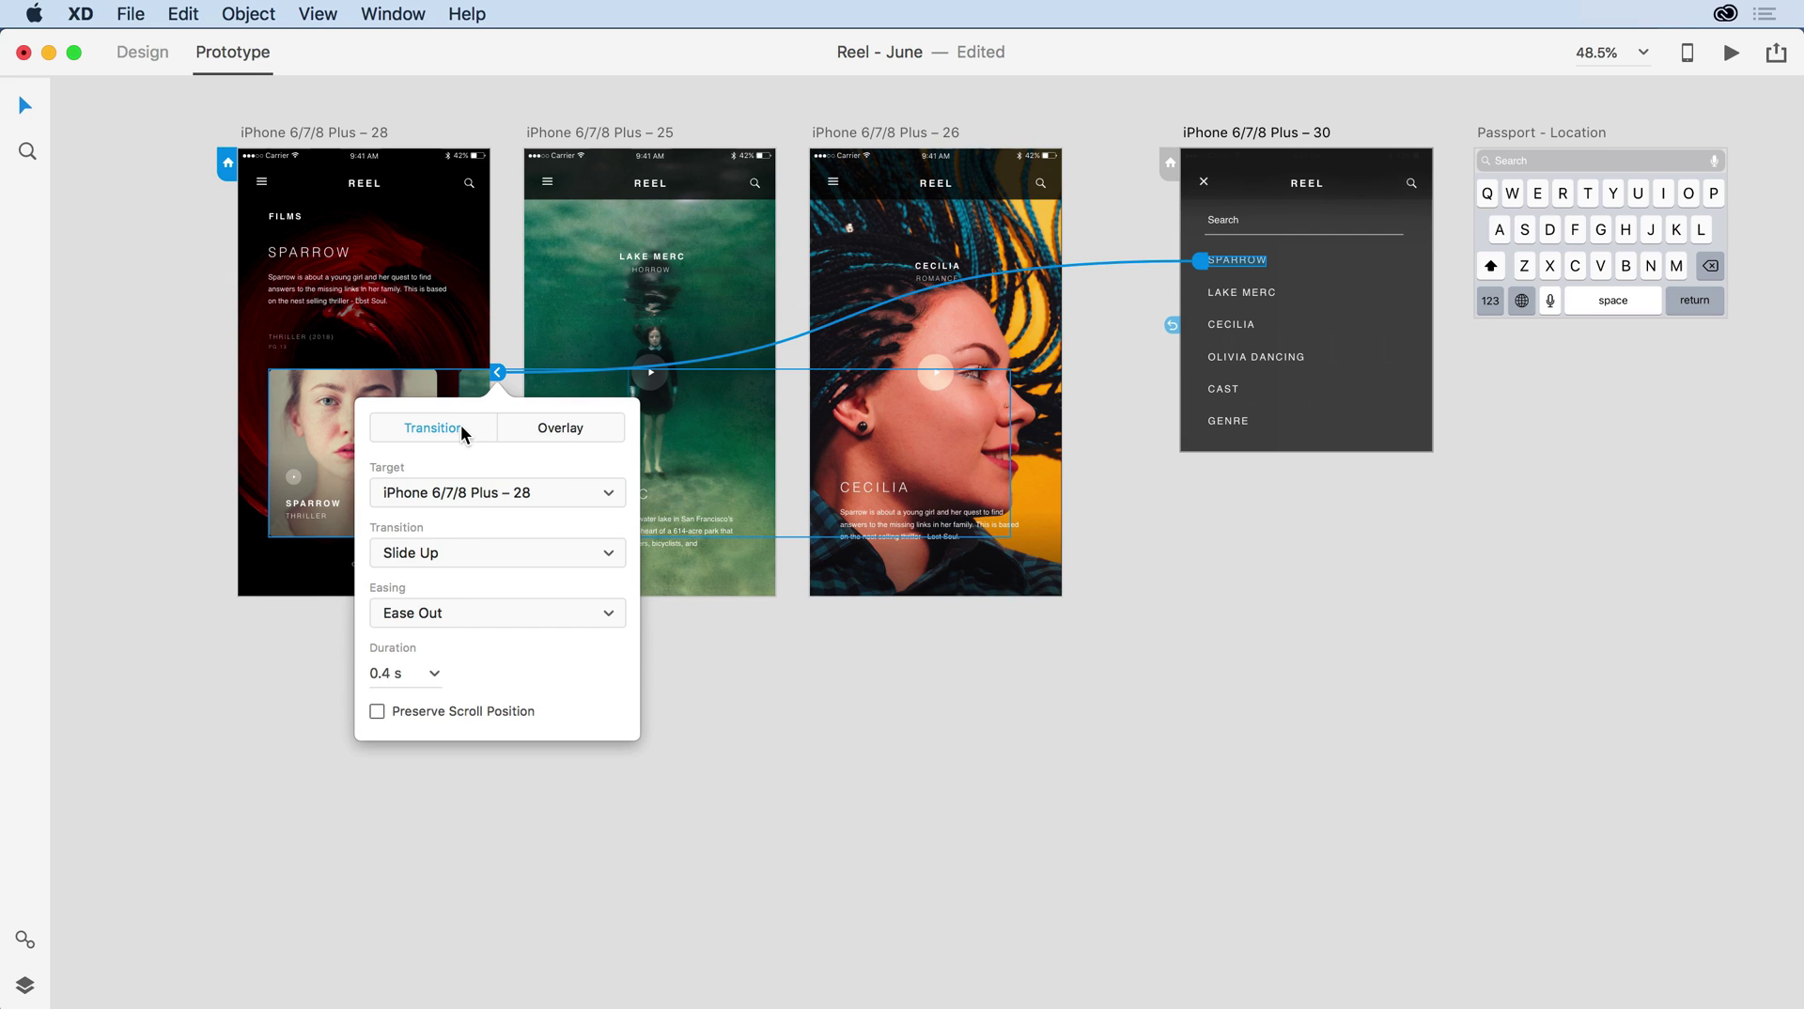
{"action": "left_click", "coordinate": [442, 552]}
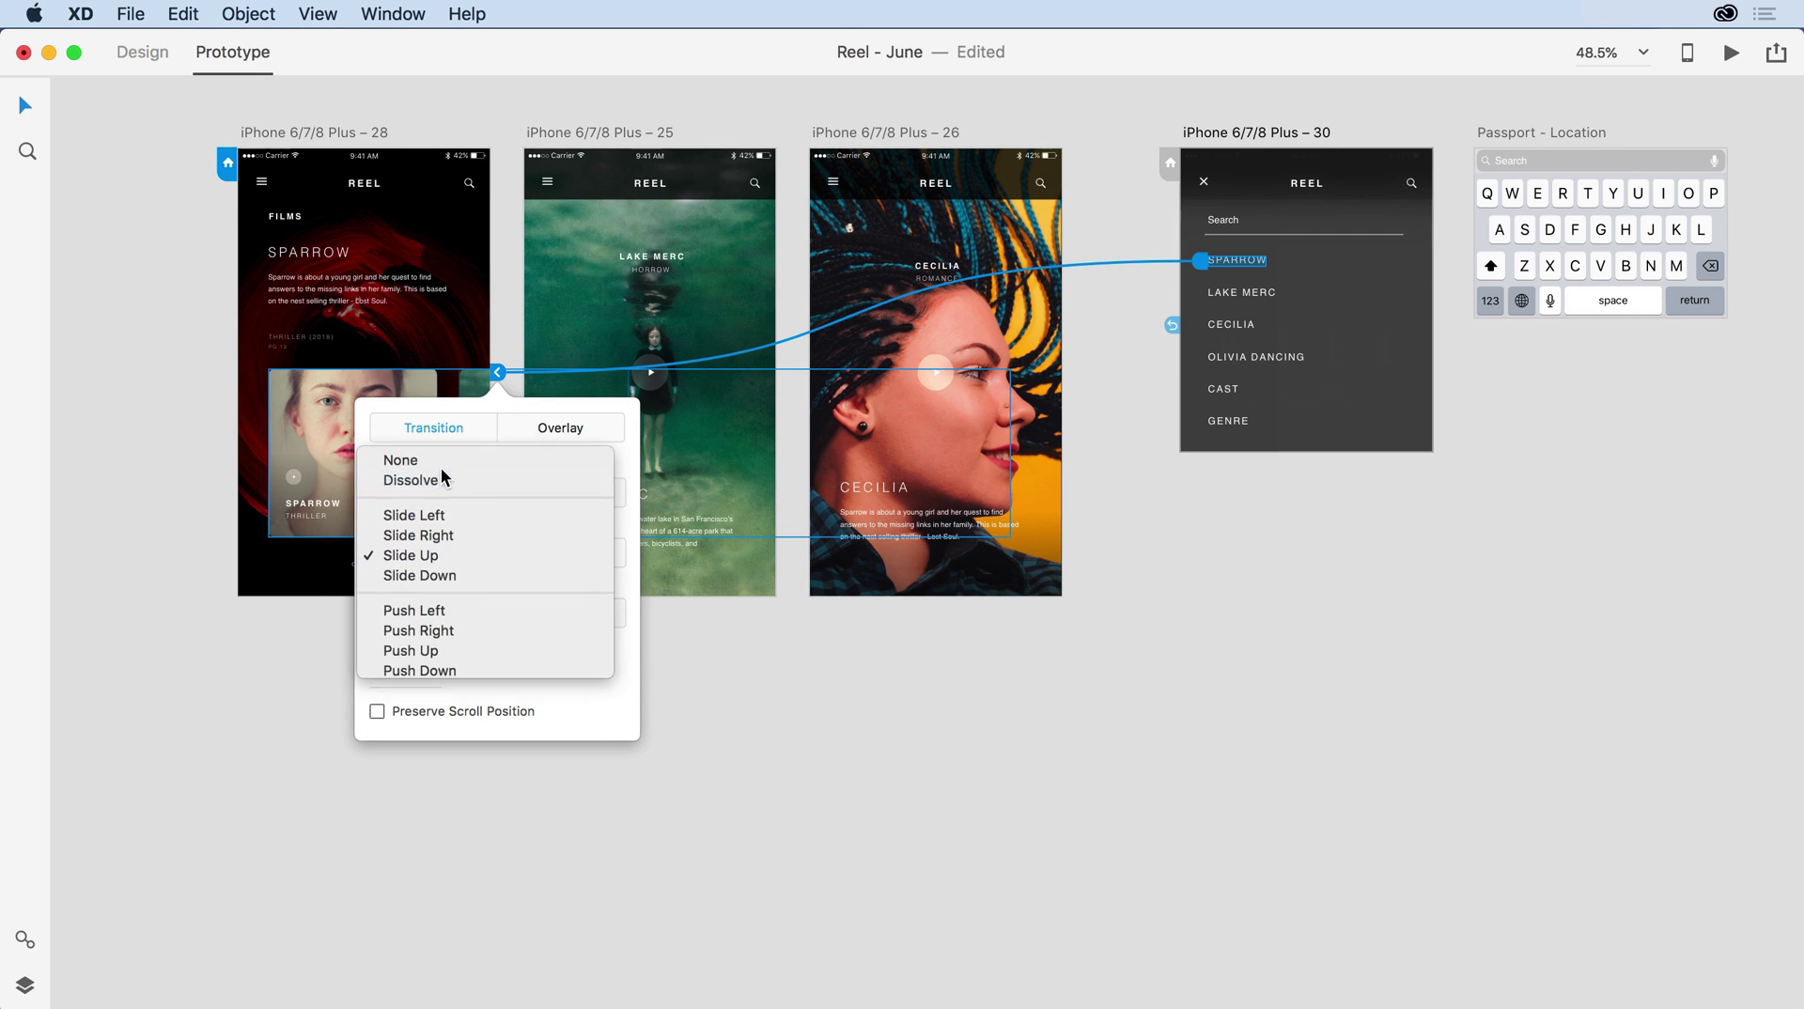
{"action": "left_click", "coordinate": [442, 476]}
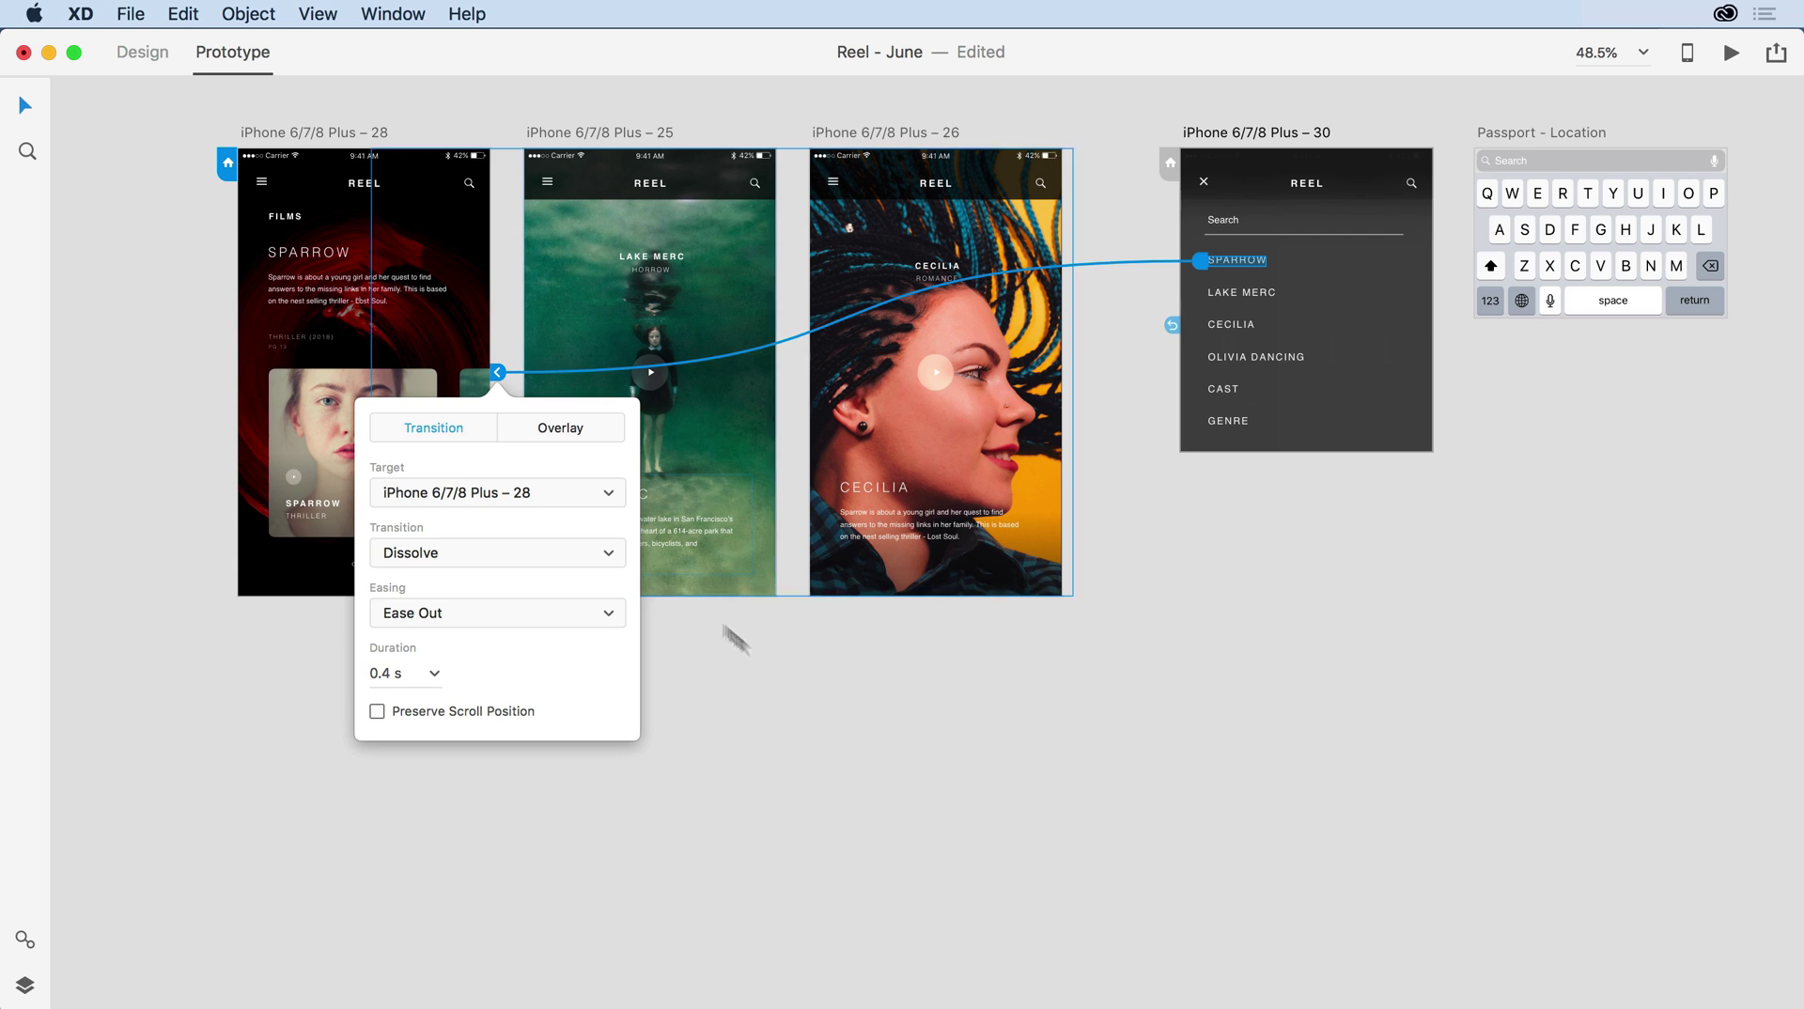
{"action": "left_click", "coordinate": [812, 724]}
Link LAKE MERC to artboard 25 and CECILIA to artboard 26
{"action": "left_click", "coordinate": [1240, 303]}
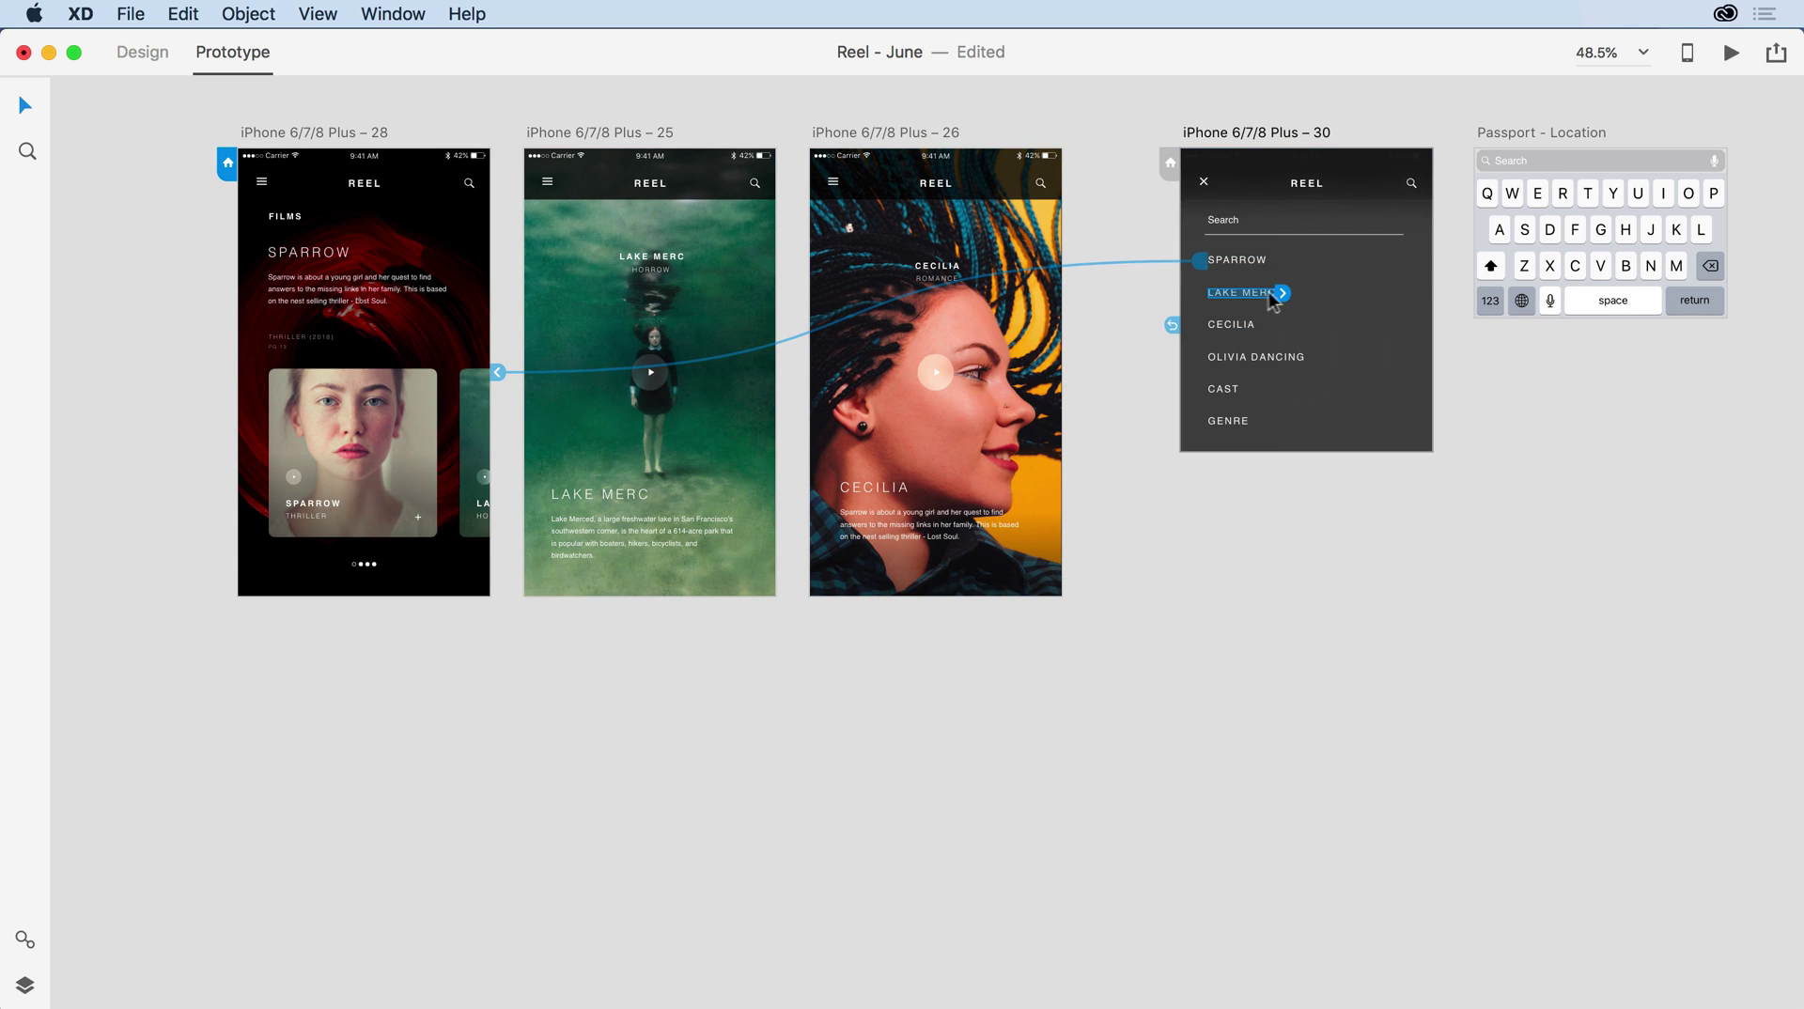
{"action": "left_click_drag", "start_coordinate": [1283, 293], "coordinate": [667, 449]}
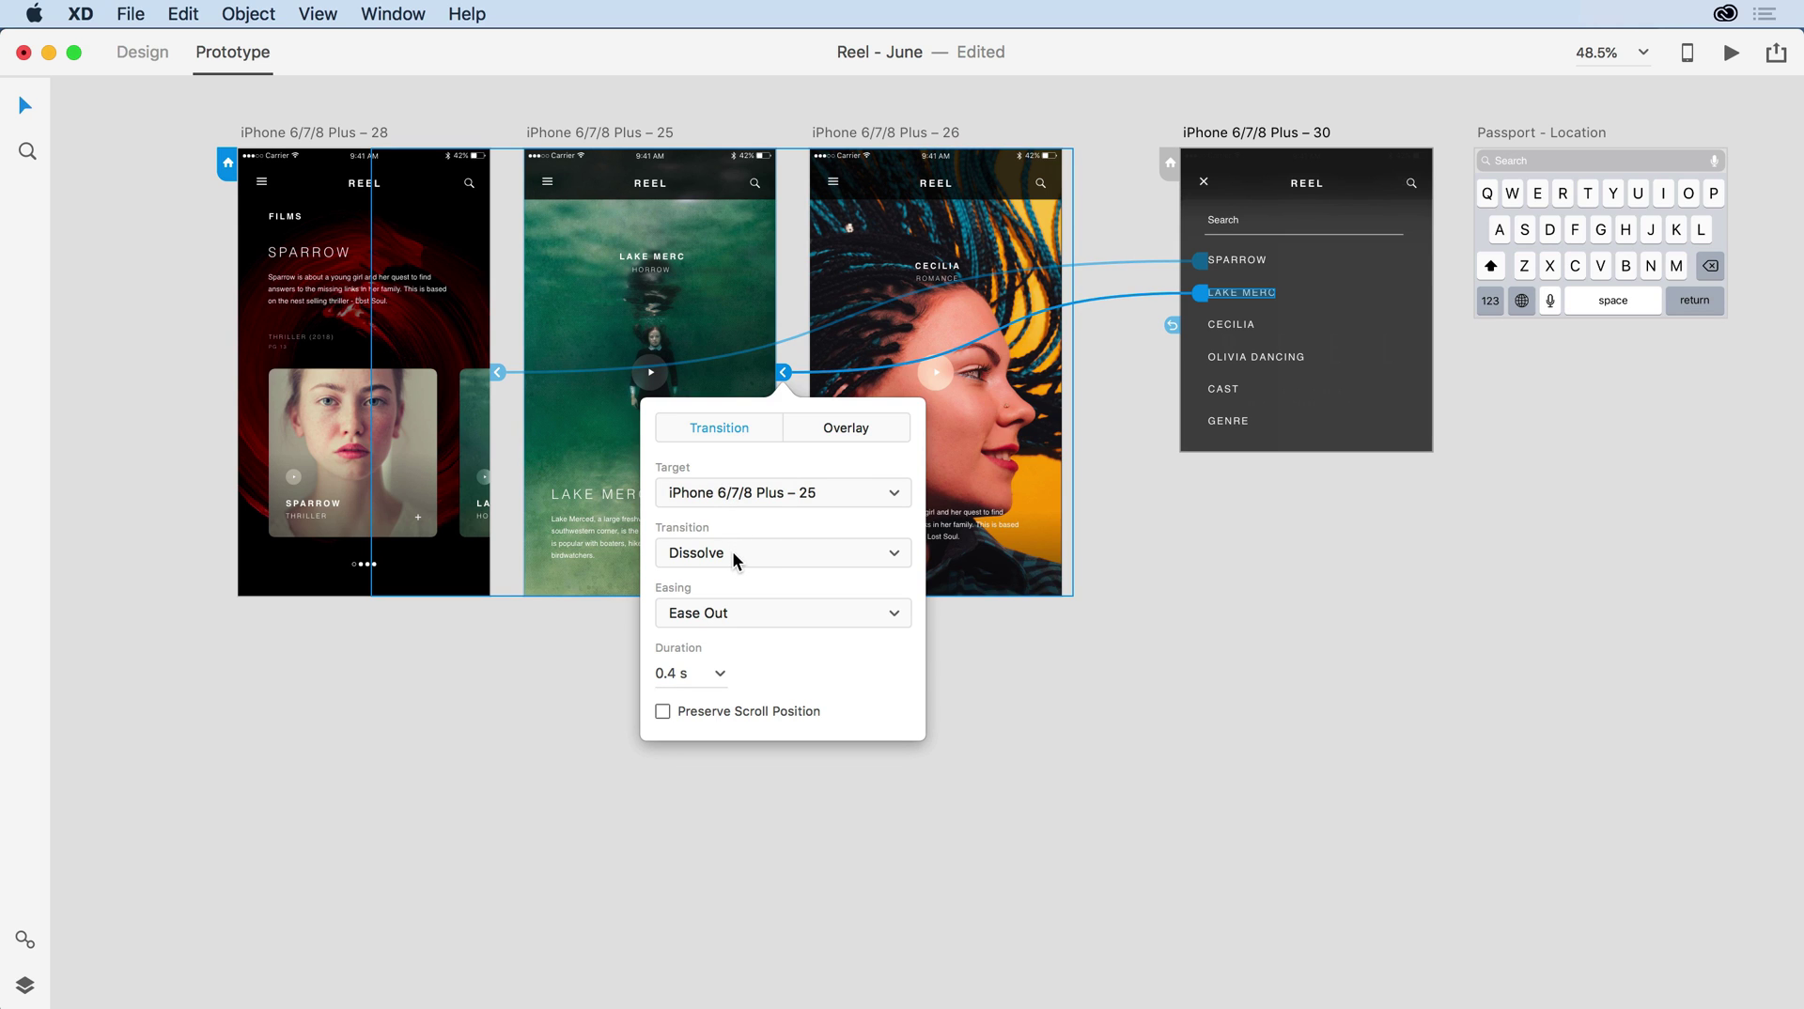
{"action": "left_click", "coordinate": [1327, 667]}
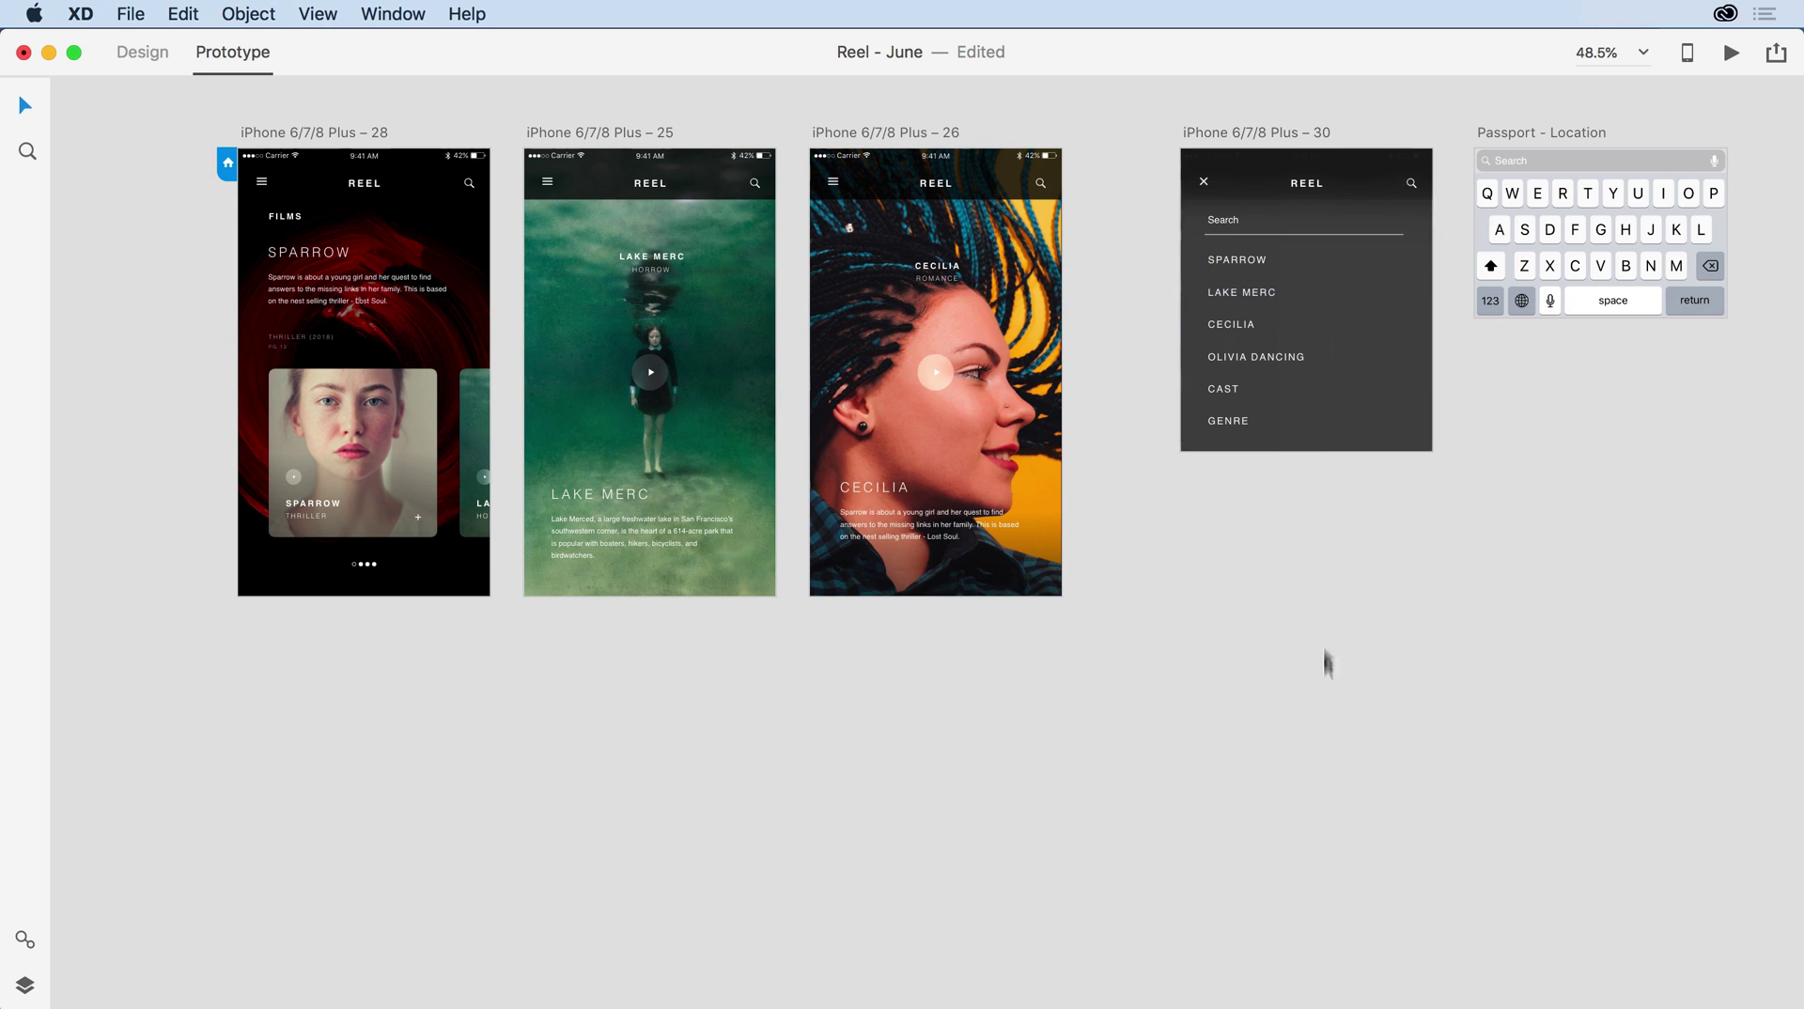
{"action": "left_click", "coordinate": [1236, 330]}
{"action": "left_click_drag", "start_coordinate": [1262, 325], "coordinate": [939, 434]}
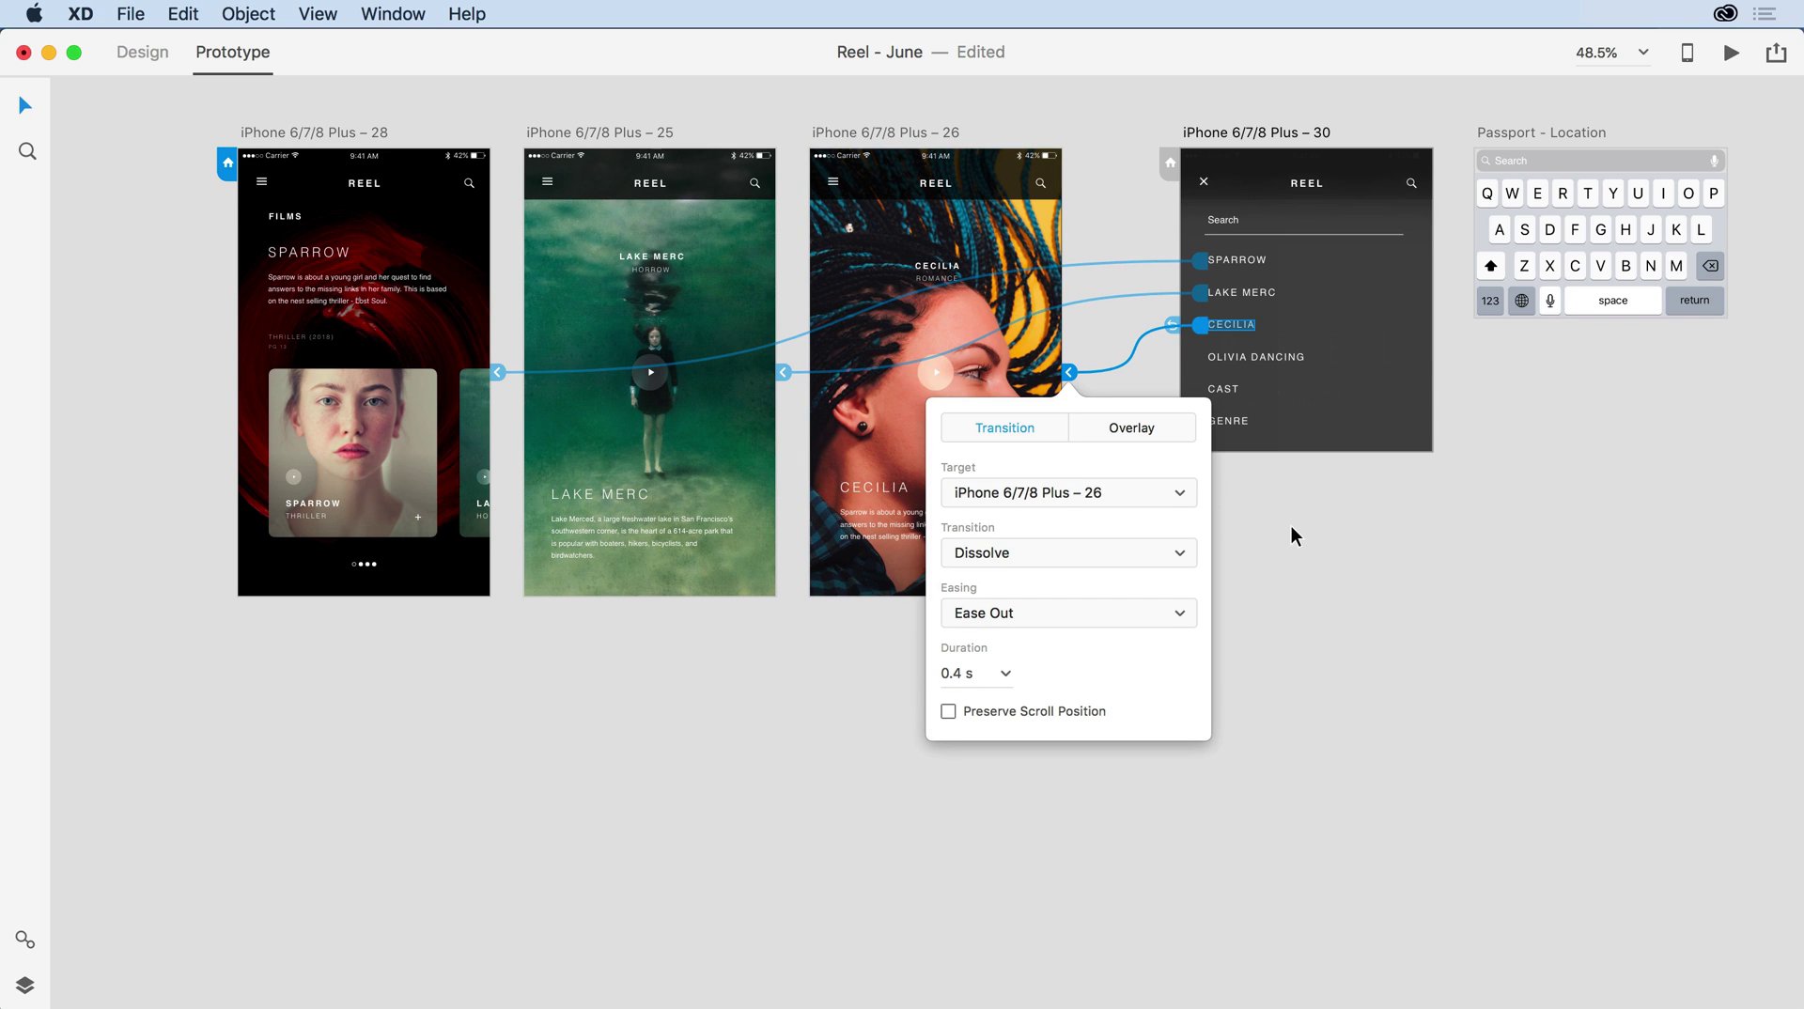
{"action": "left_click", "coordinate": [1291, 529]}
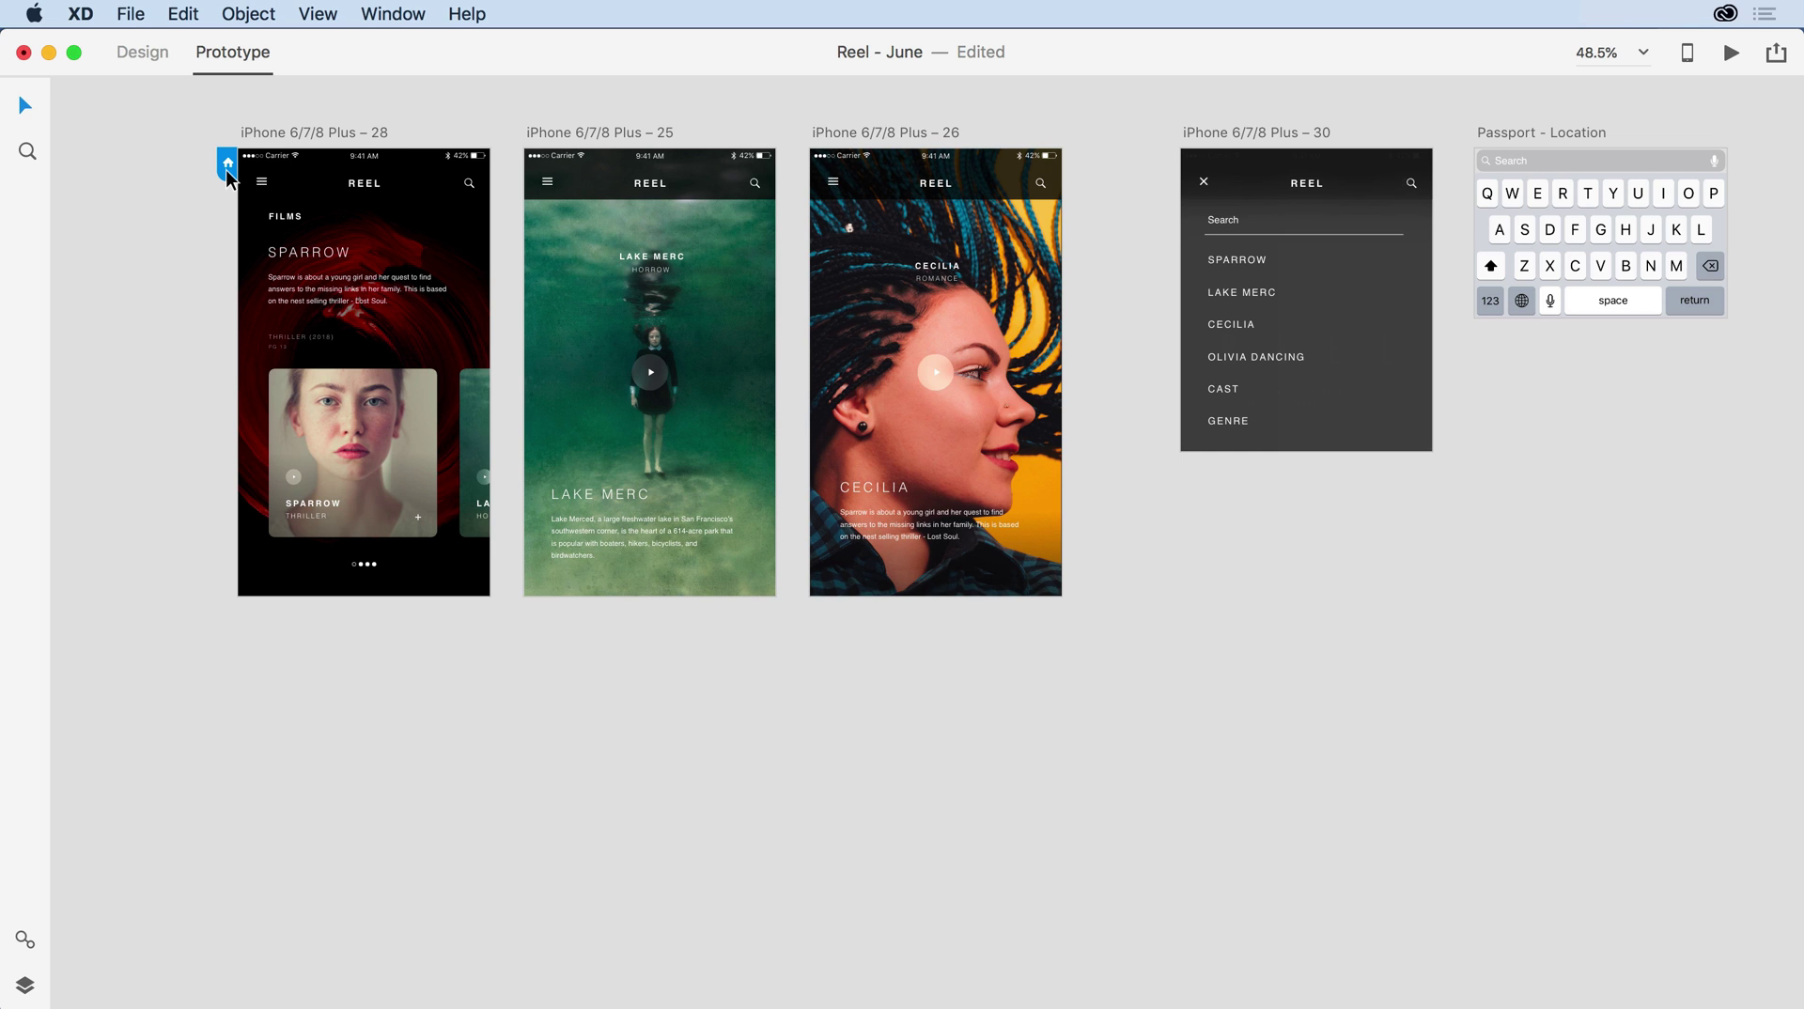
In Preview, open and dismiss the menu and search keyboard overlays, then pick LAKE MERC from the menu
{"action": "key", "text": "super+Return"}
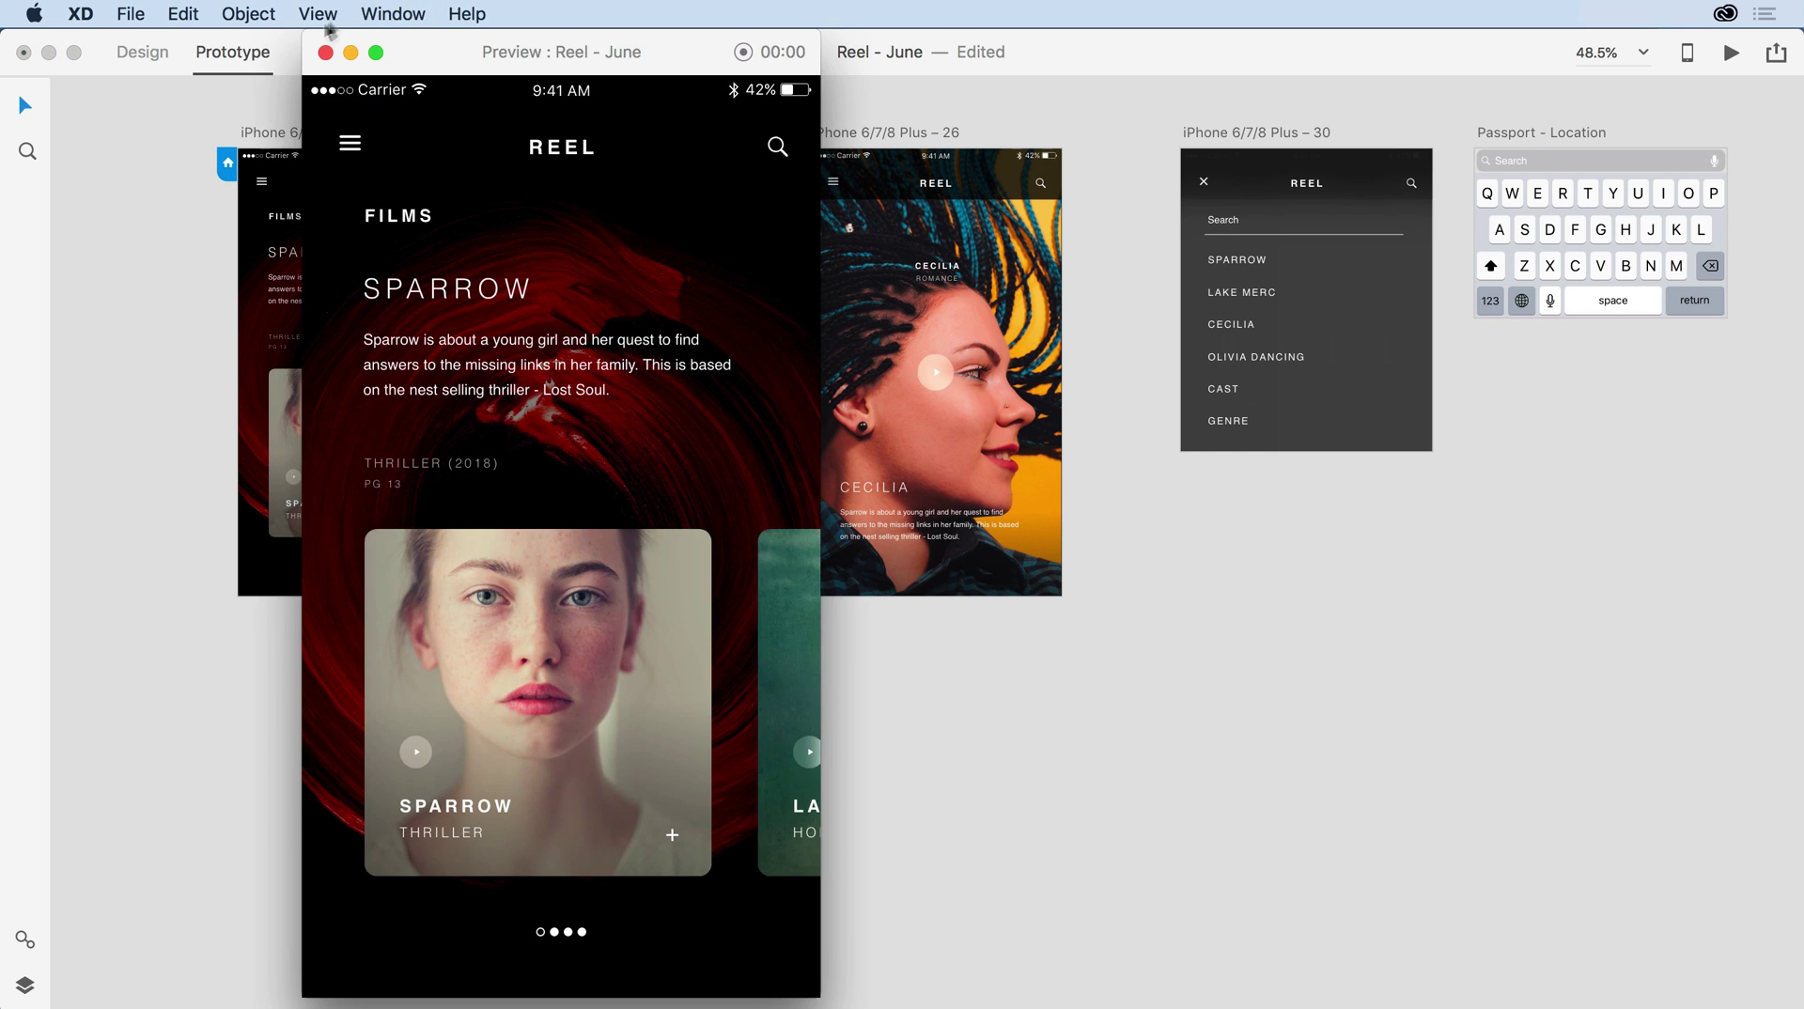
{"action": "left_click", "coordinate": [351, 147]}
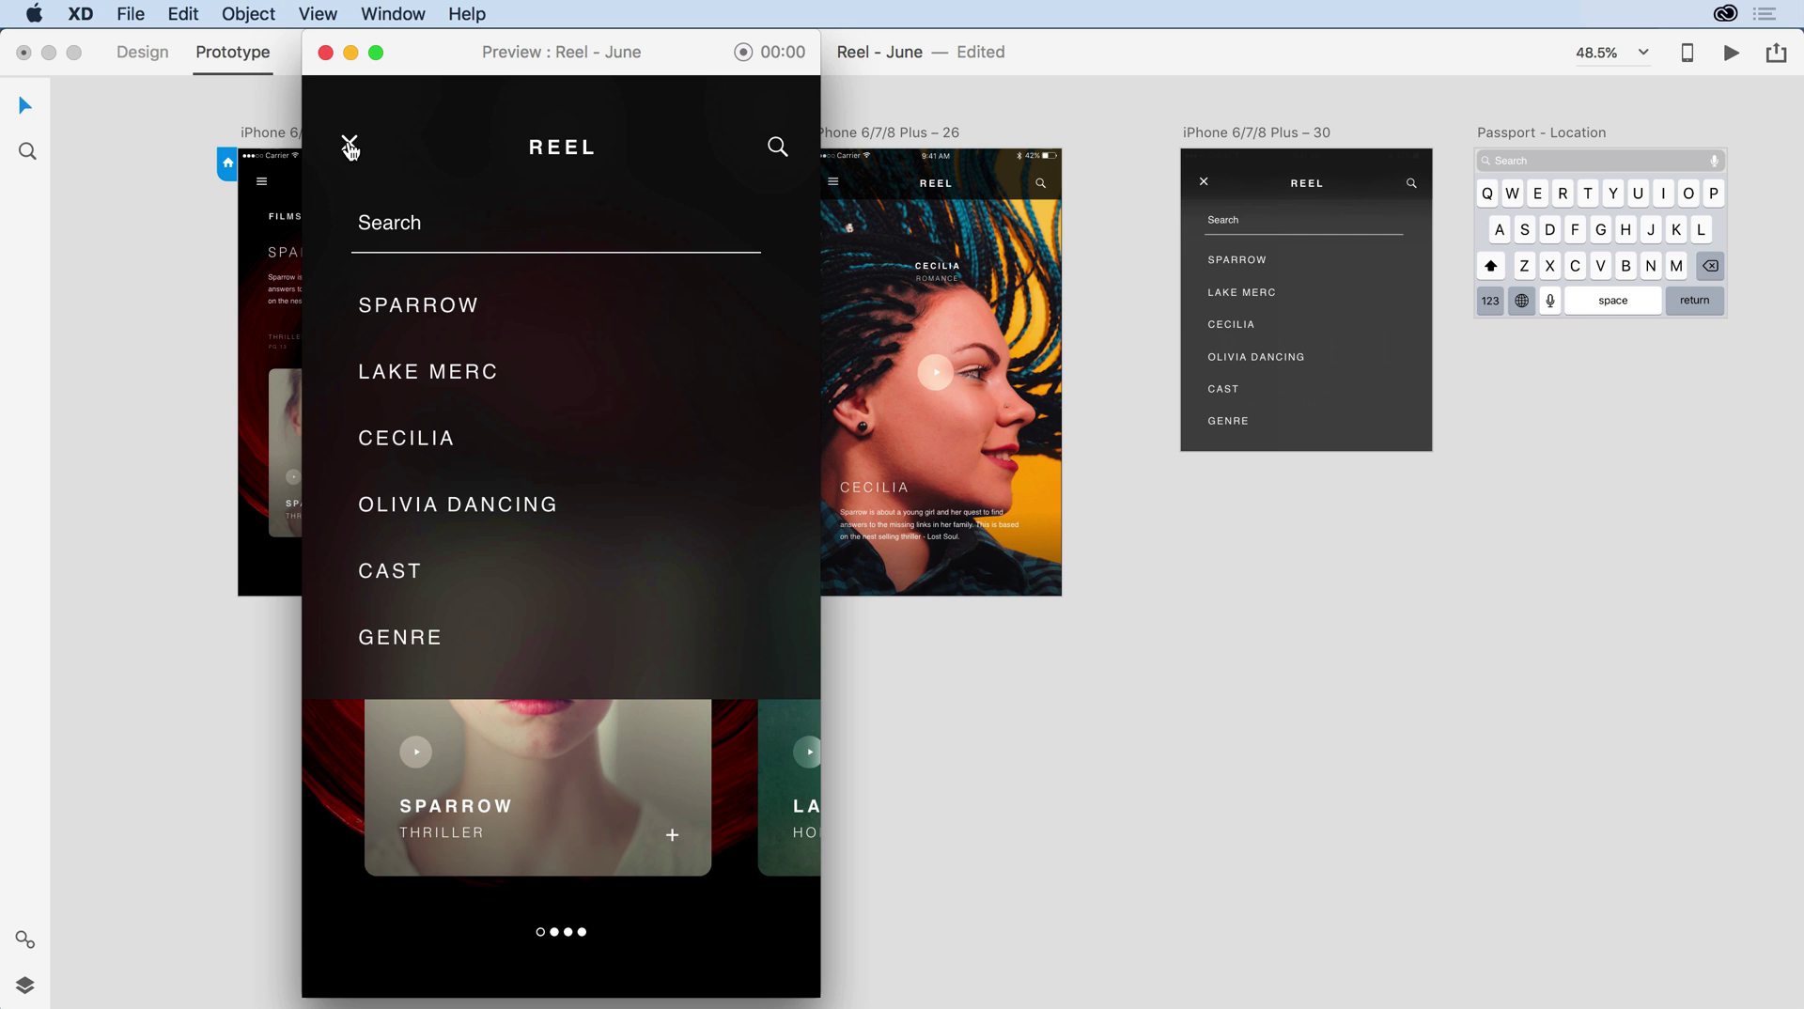
{"action": "left_click", "coordinate": [645, 753]}
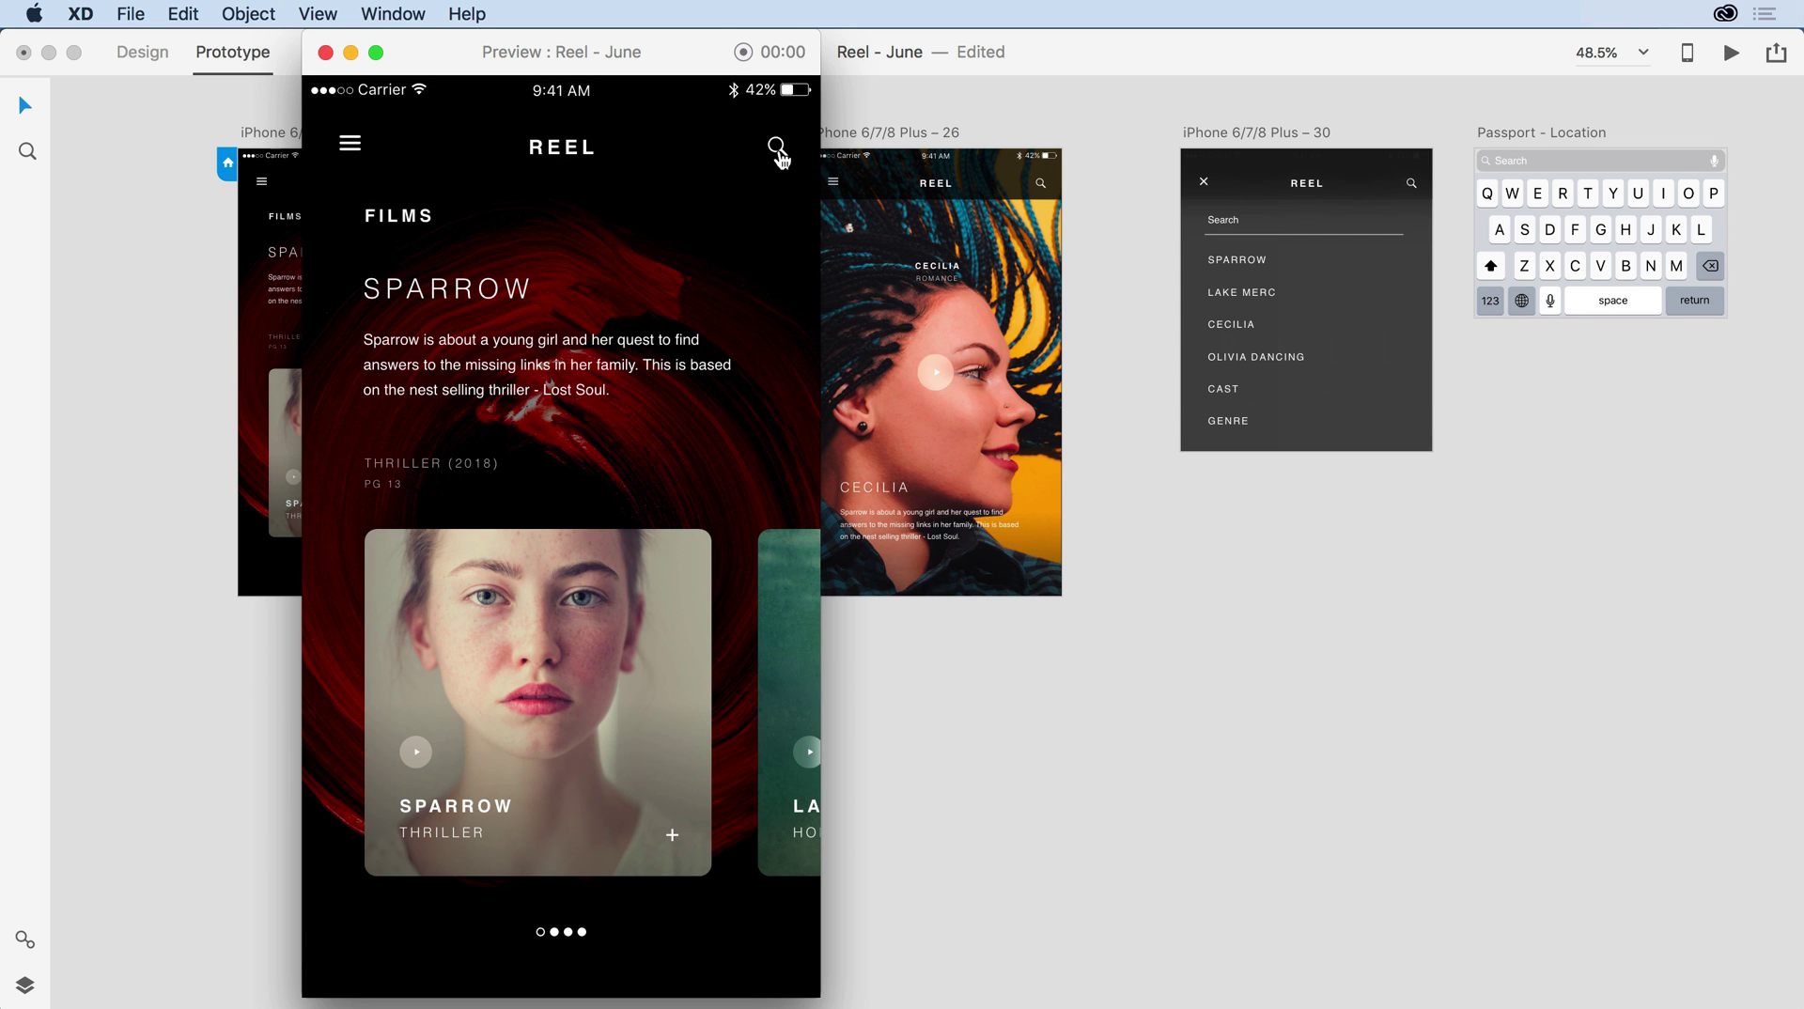
{"action": "left_click", "coordinate": [778, 153]}
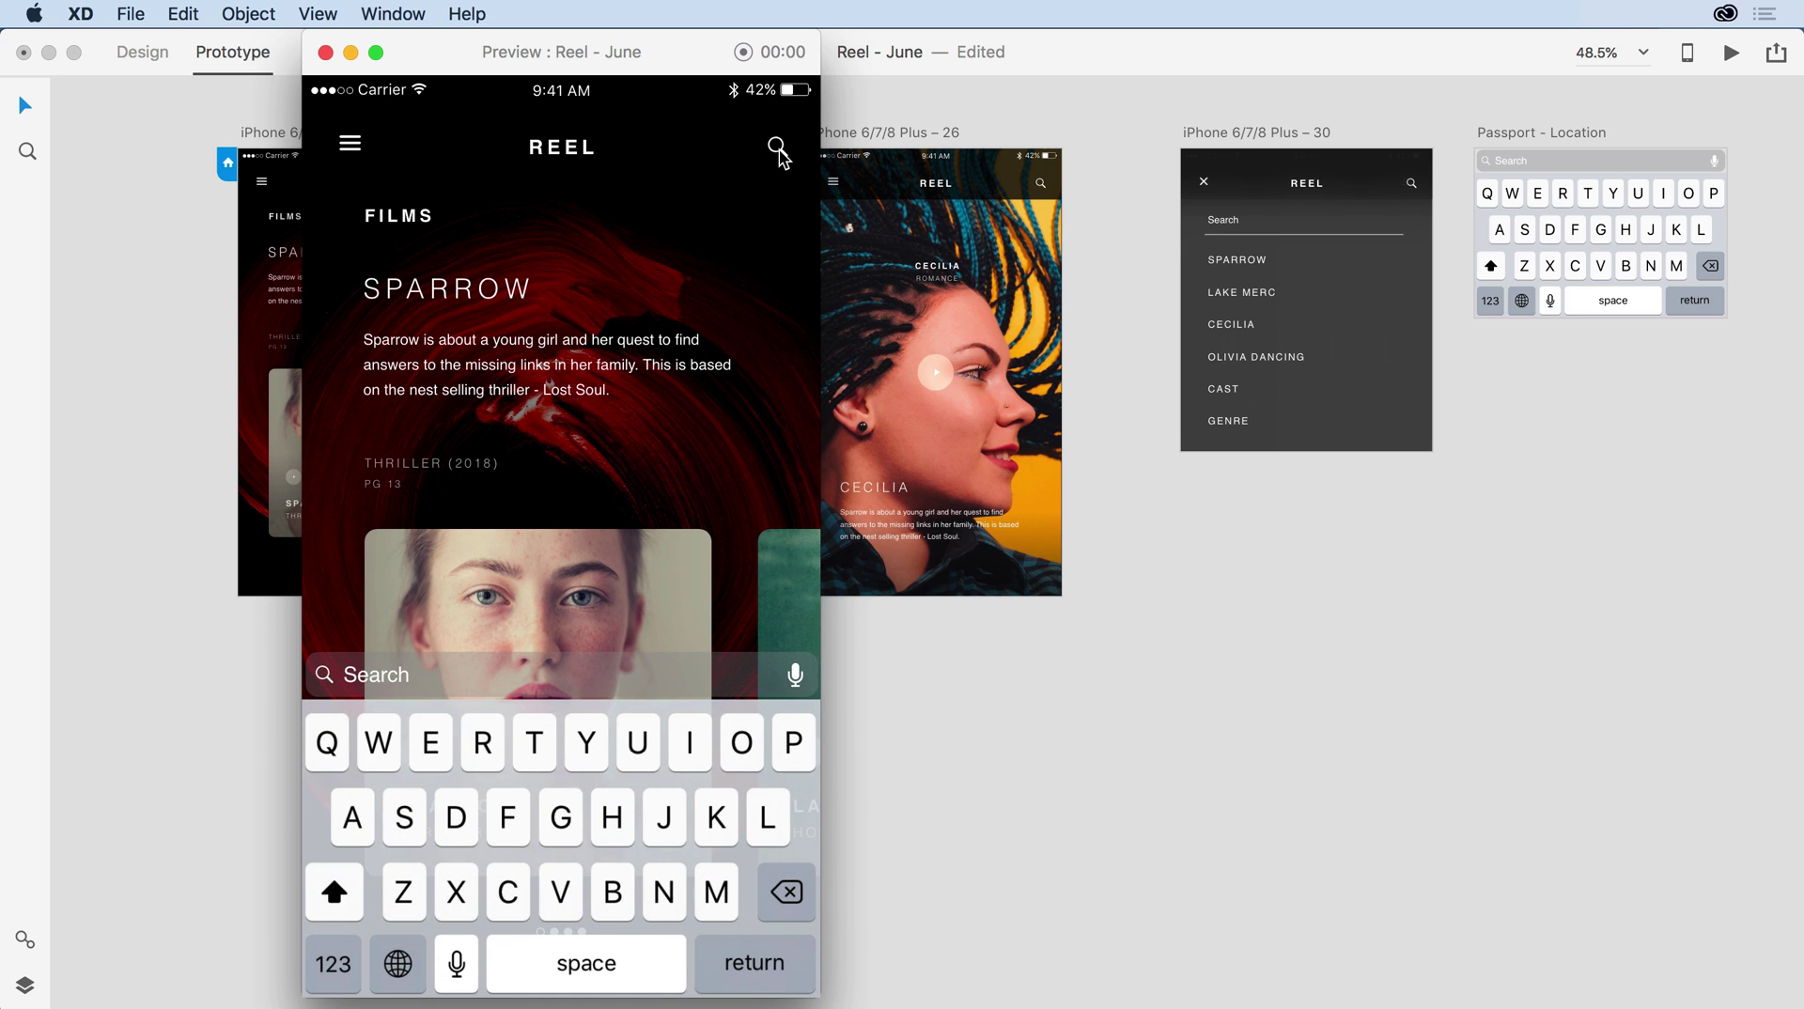
{"action": "left_click", "coordinate": [714, 496]}
{"action": "left_click", "coordinate": [355, 148]}
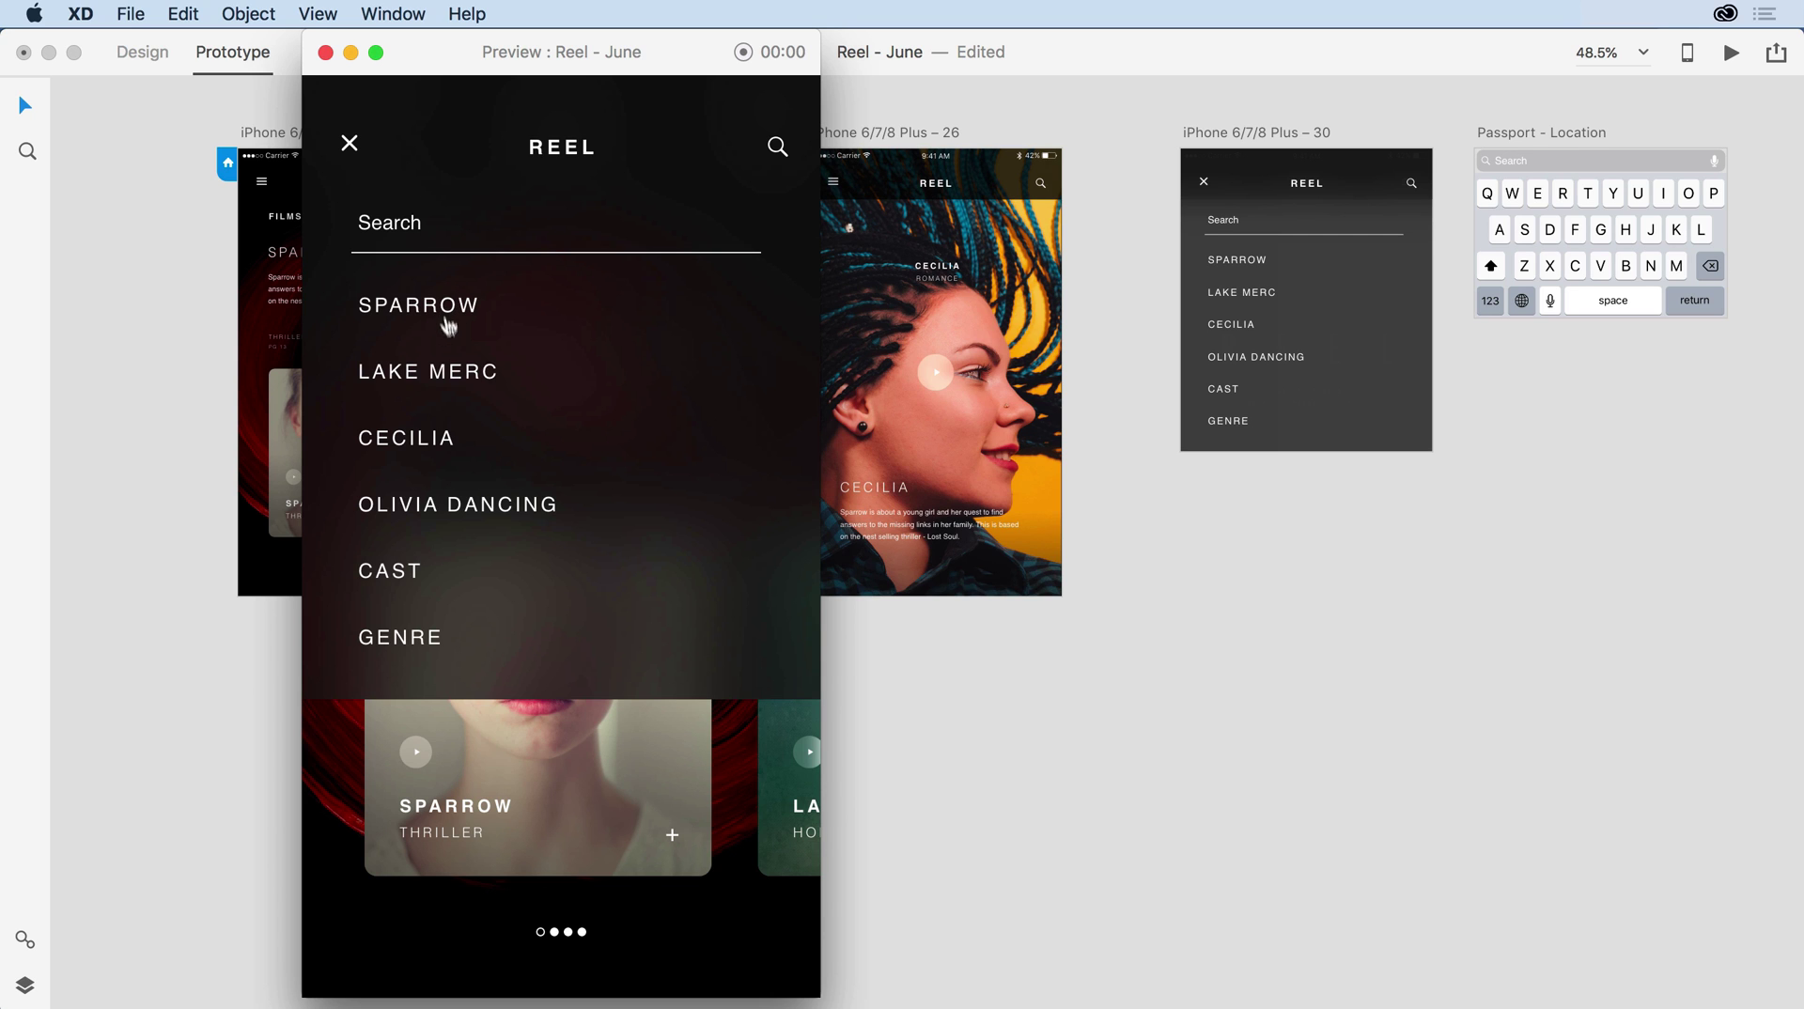
{"action": "left_click", "coordinate": [452, 377]}
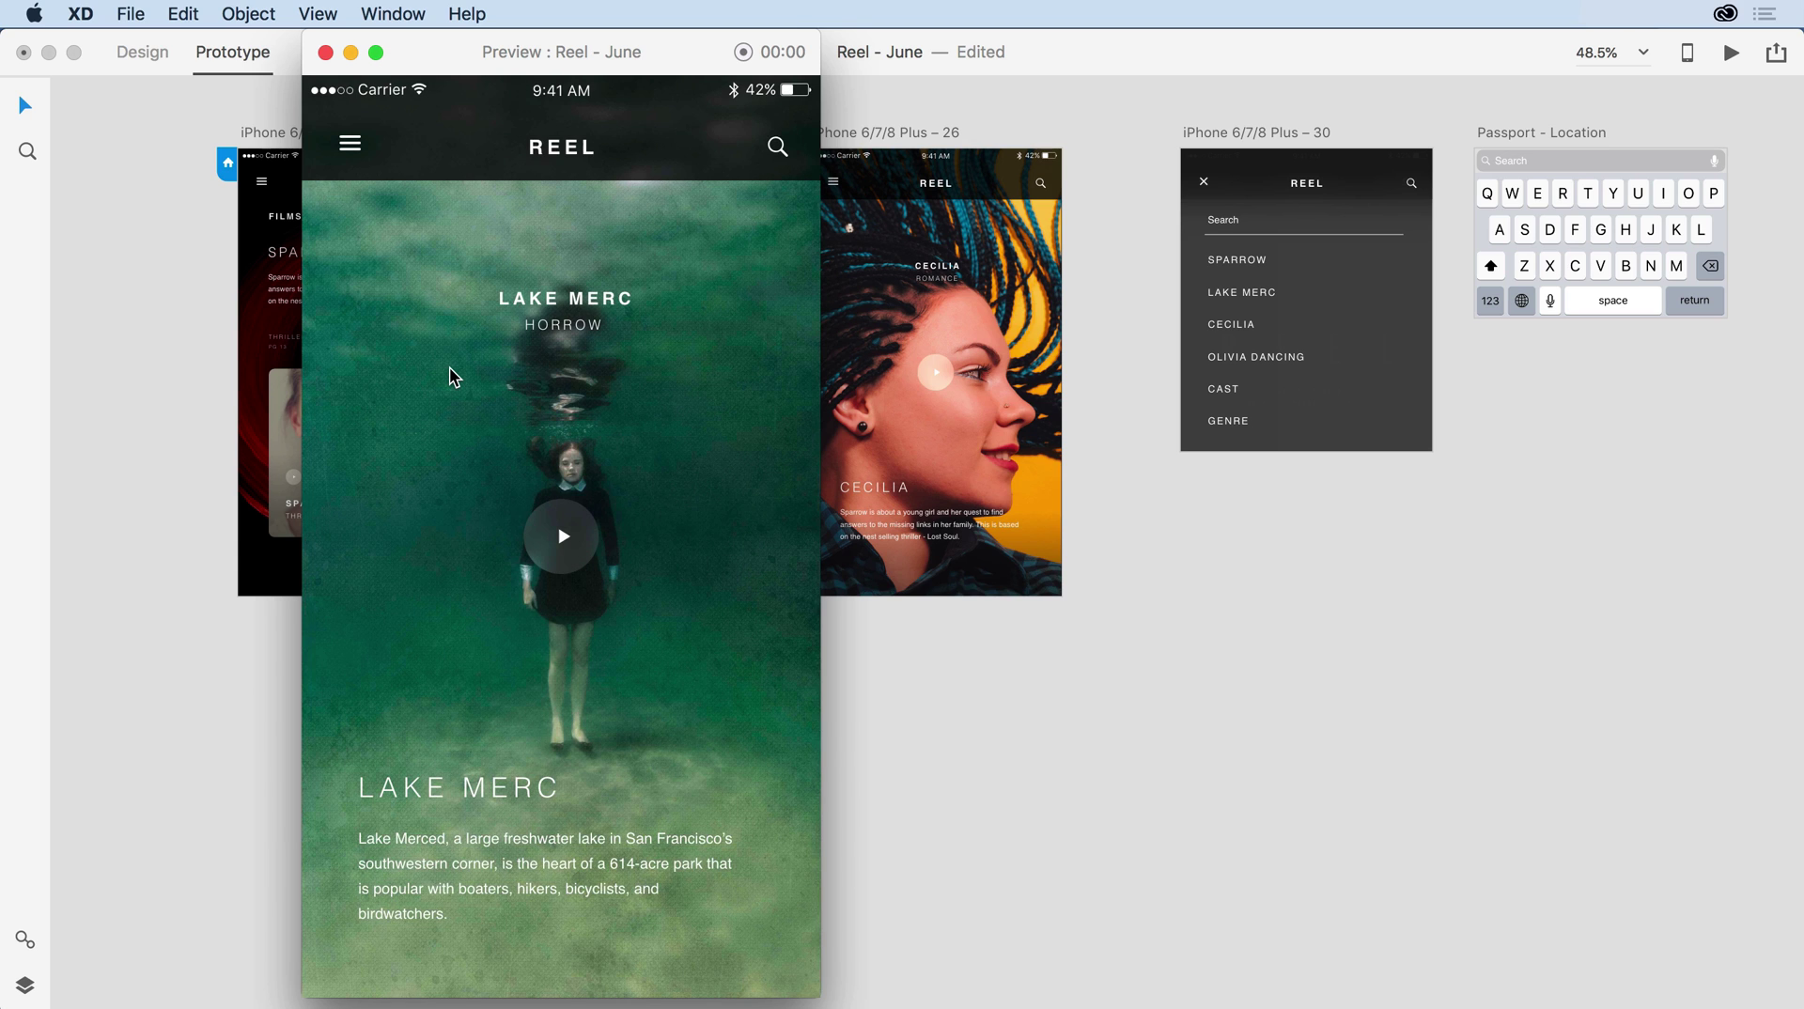